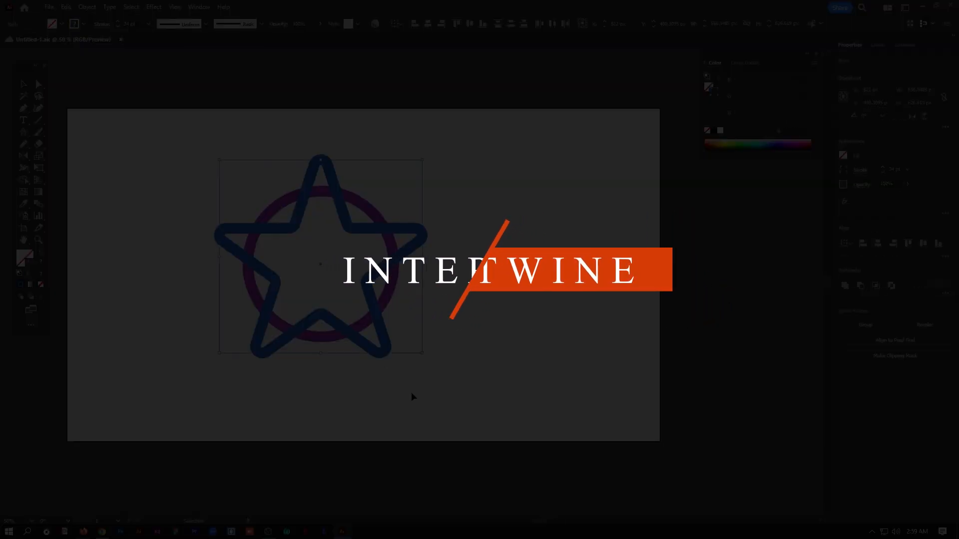
Step: Make an Intertwine object from the selected blue star and purple circle
click(87, 7)
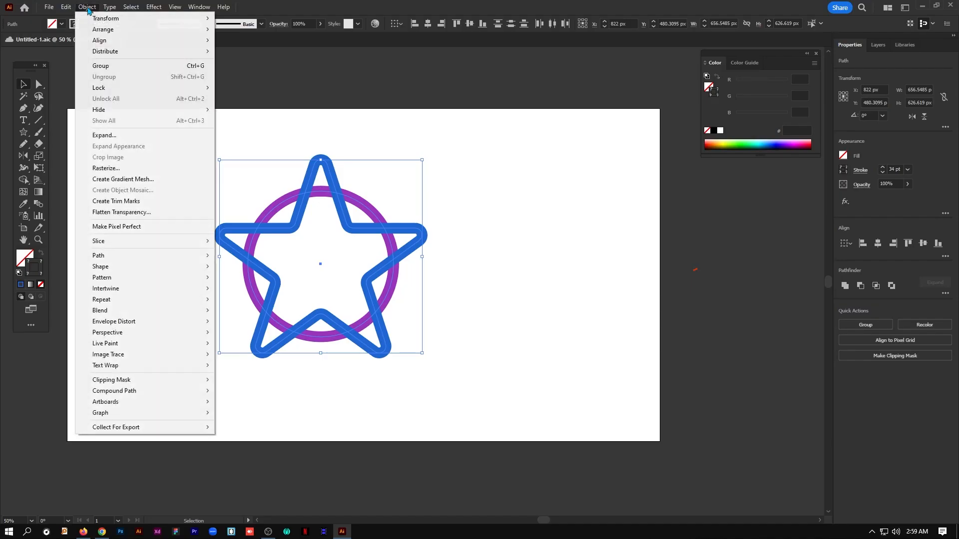
mouse_move(124, 293)
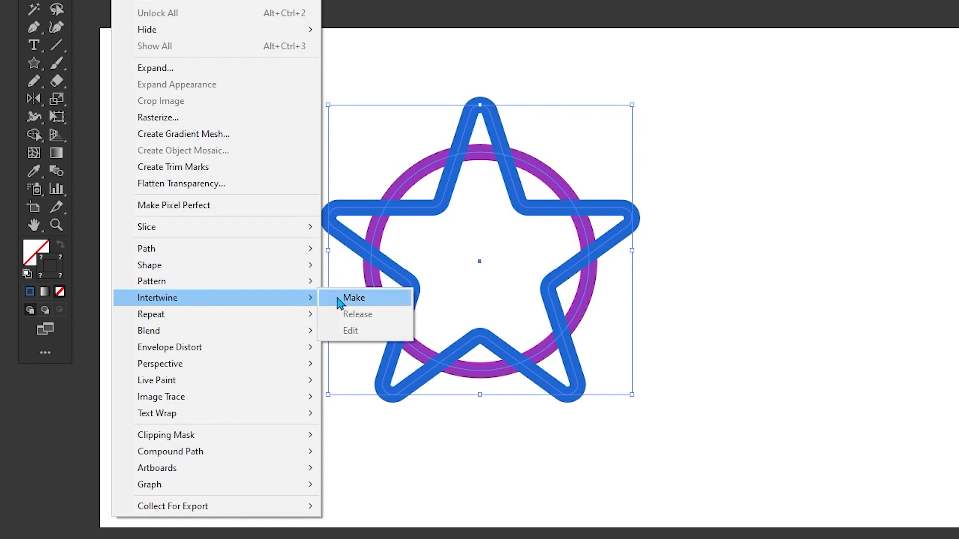
click(339, 299)
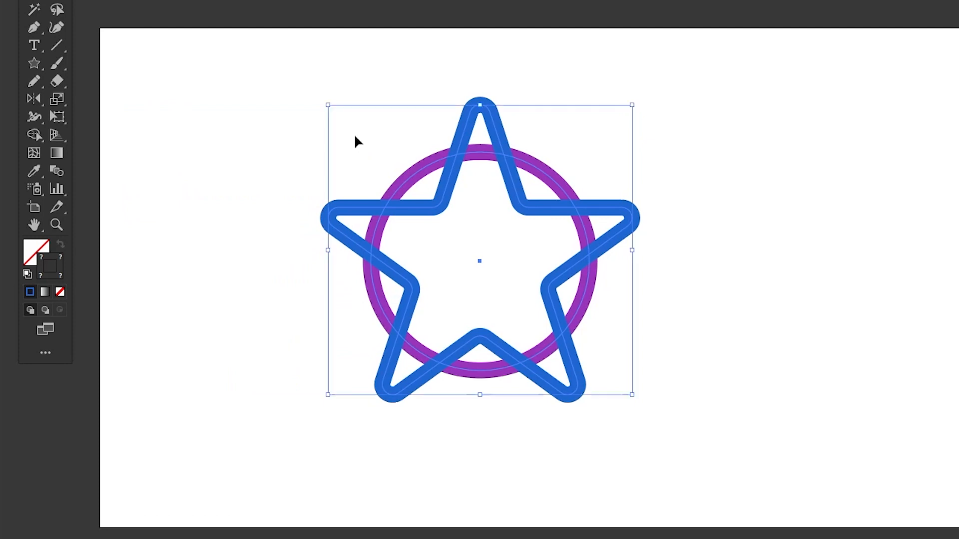
key(ctrl+equal)
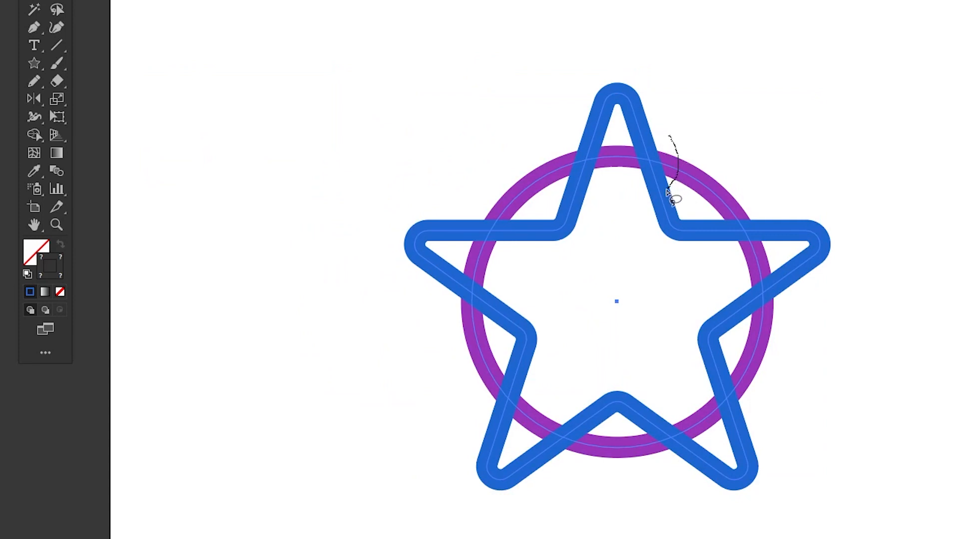
Step: Lasso the star and circle crossings at the top point, upper left, right arm and two lower crossings to swap their stacking order
drag(642, 139, 648, 138)
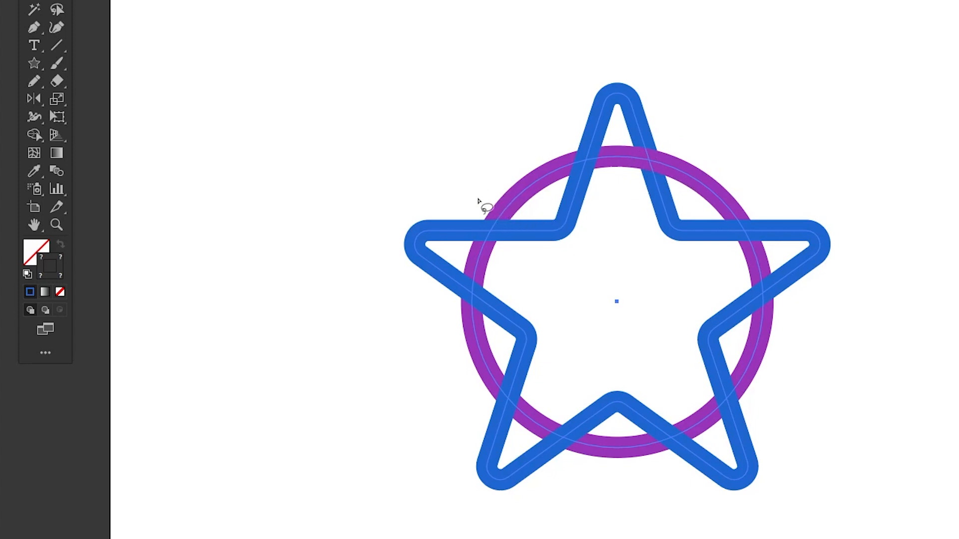
drag(485, 201, 486, 199)
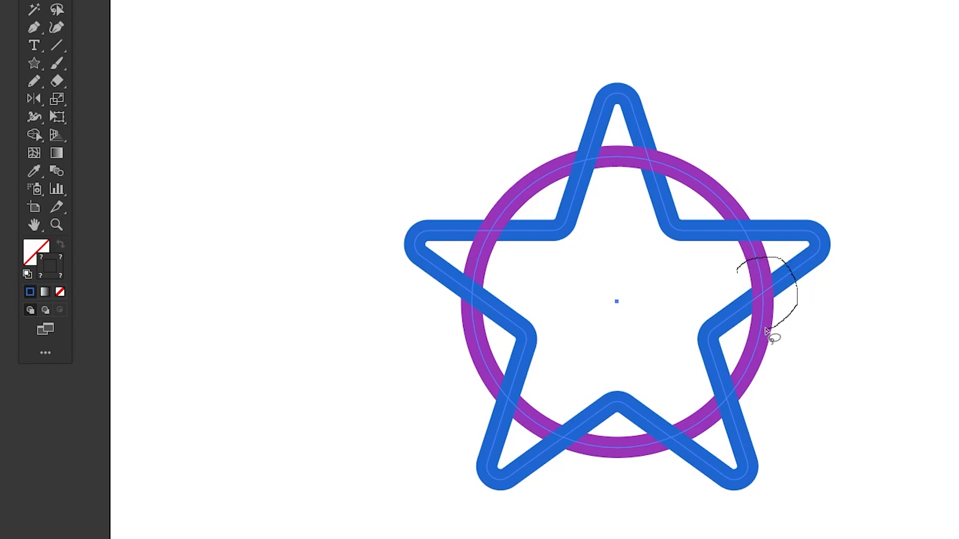
drag(730, 289, 735, 275)
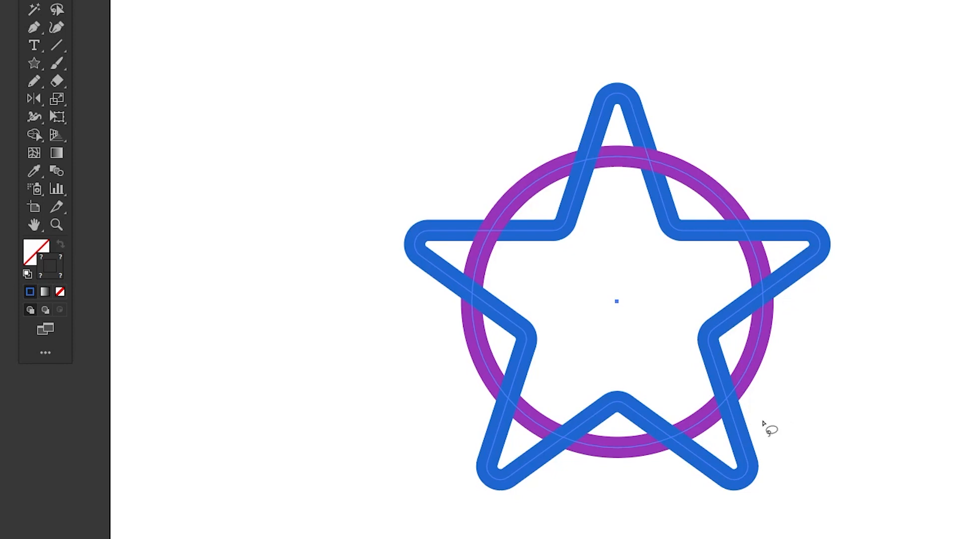
drag(689, 392, 646, 481)
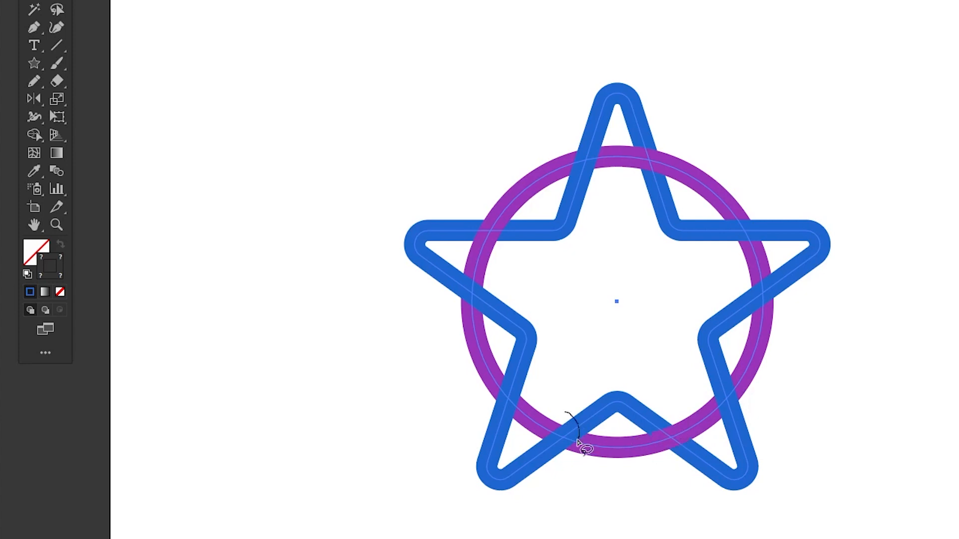
drag(556, 428, 586, 419)
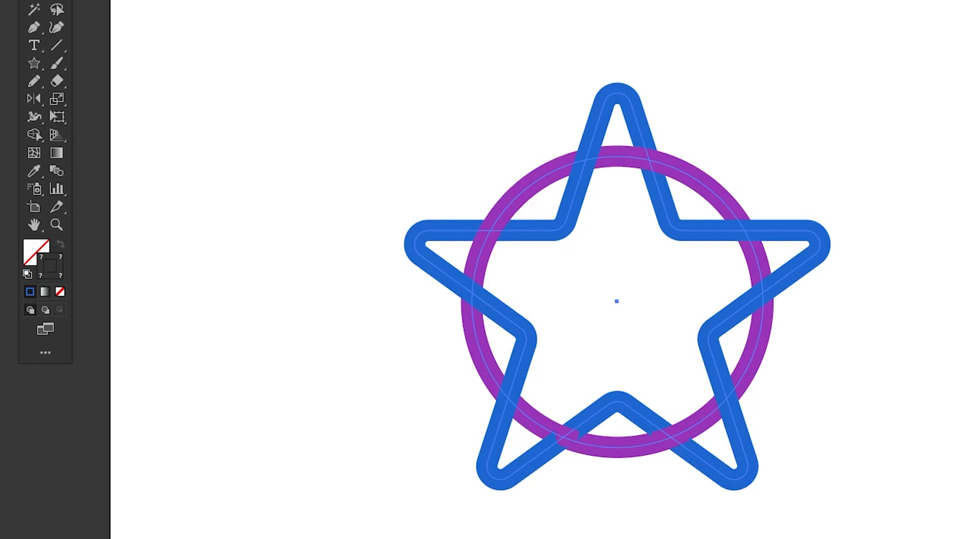
Step: Reopen the star and circle Intertwine for editing and swap the stacking order at the upper-left crossing
click(131, 0)
mouse_move(214, 298)
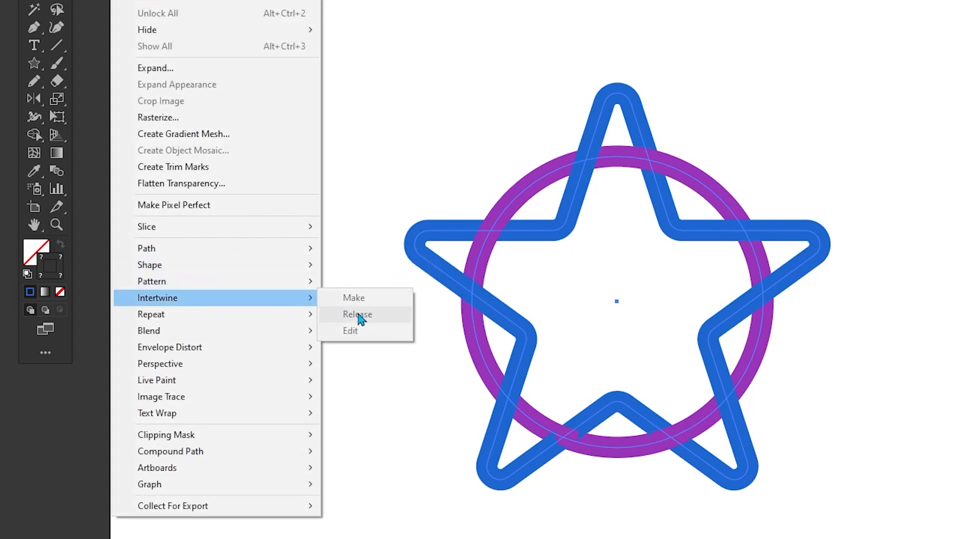
key(Escape)
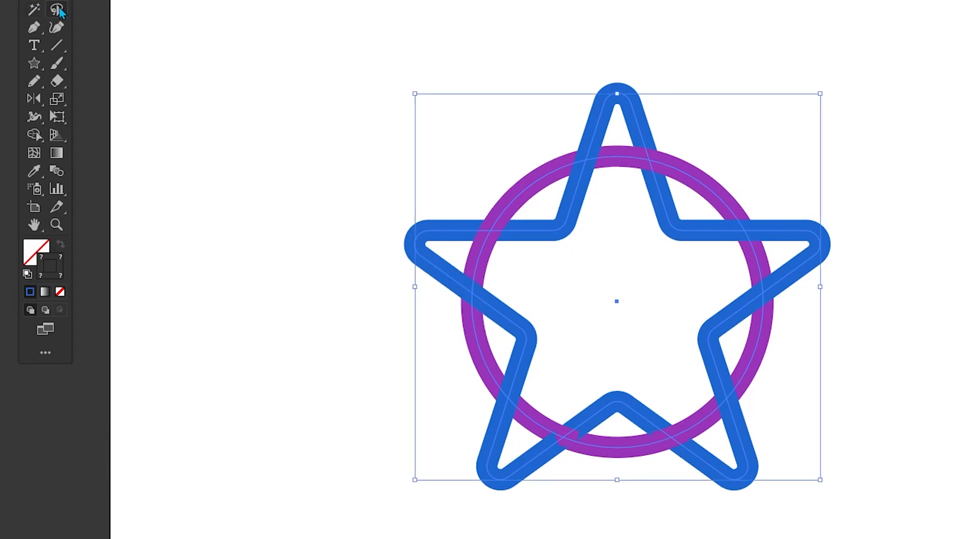
click(130, 0)
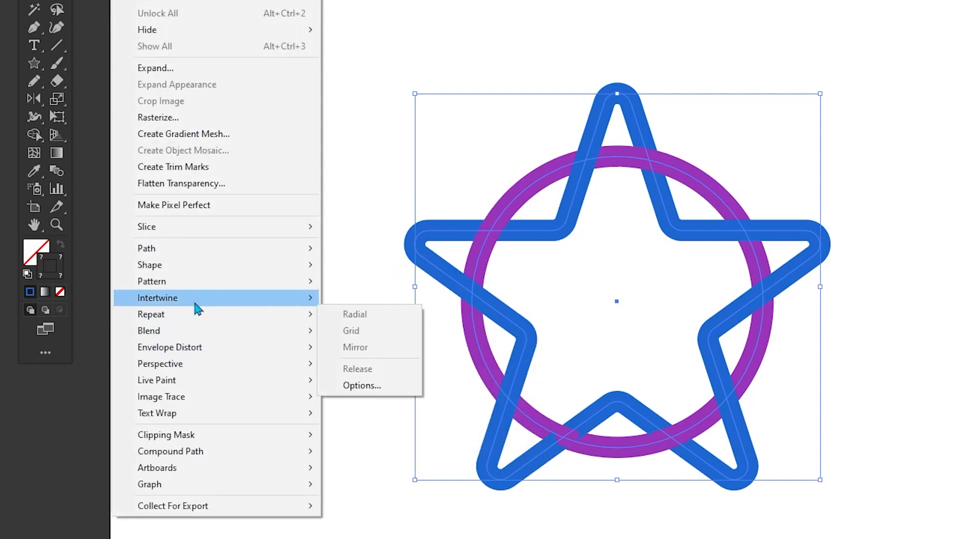
mouse_move(320, 315)
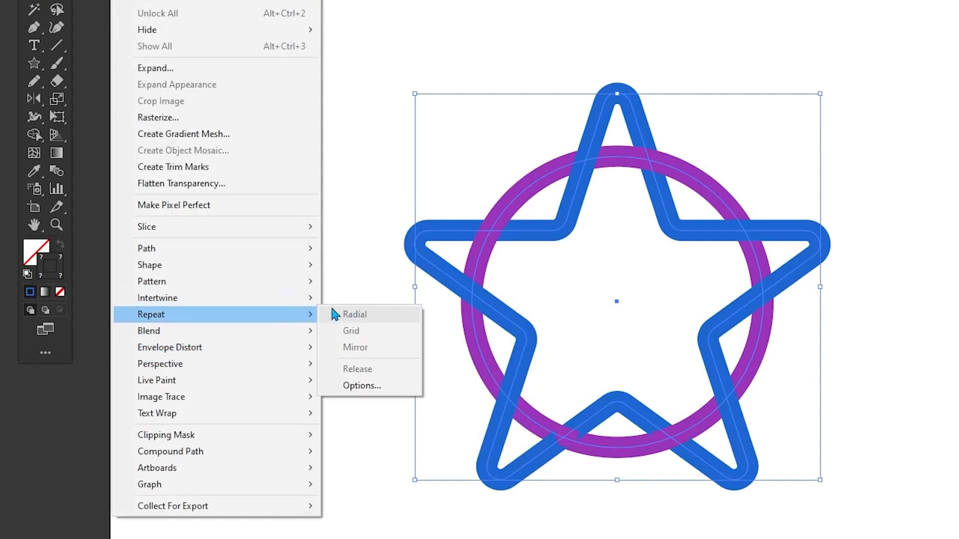
mouse_move(304, 298)
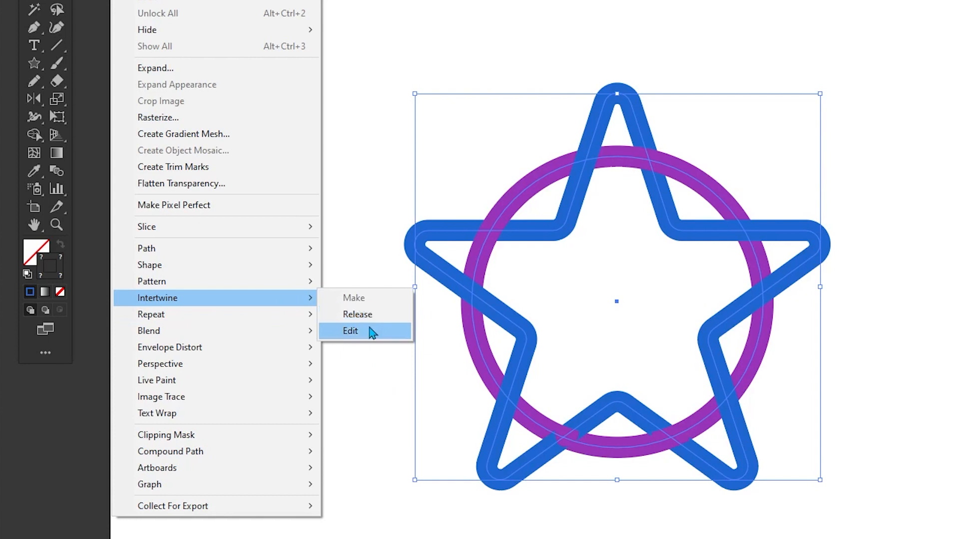
click(352, 333)
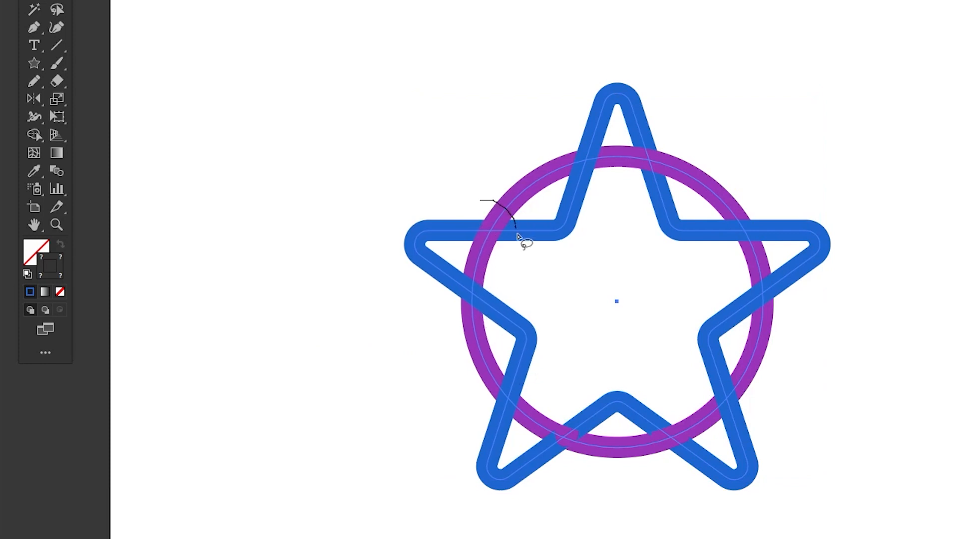
drag(493, 205, 495, 205)
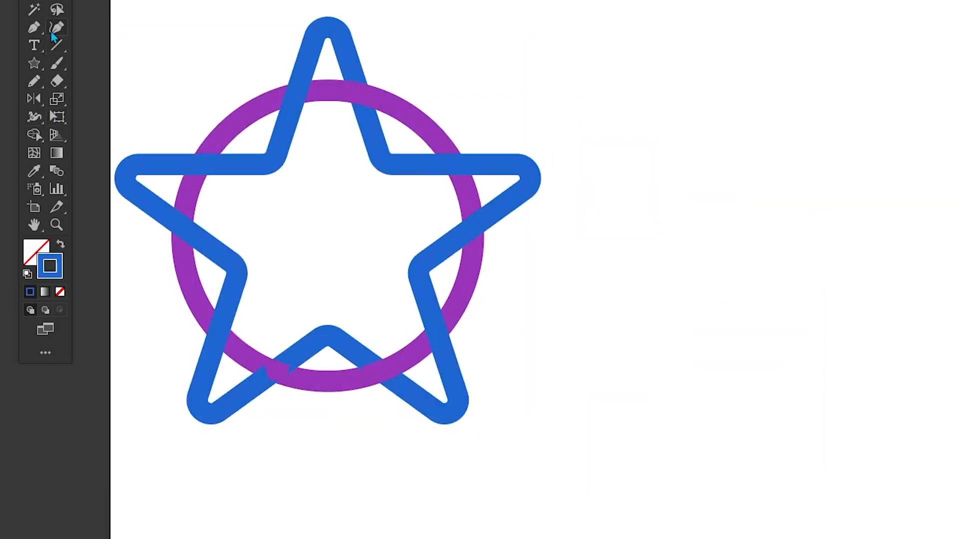
Step: Add the text "PS" at 36 pt beside the star and scale it up to about 431 px wide
click(739, 255)
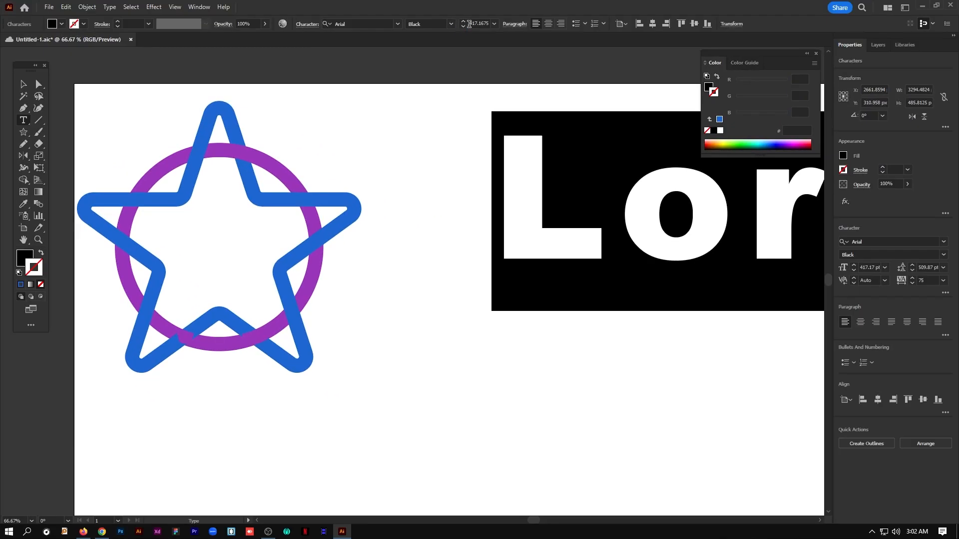
click(493, 23)
click(504, 162)
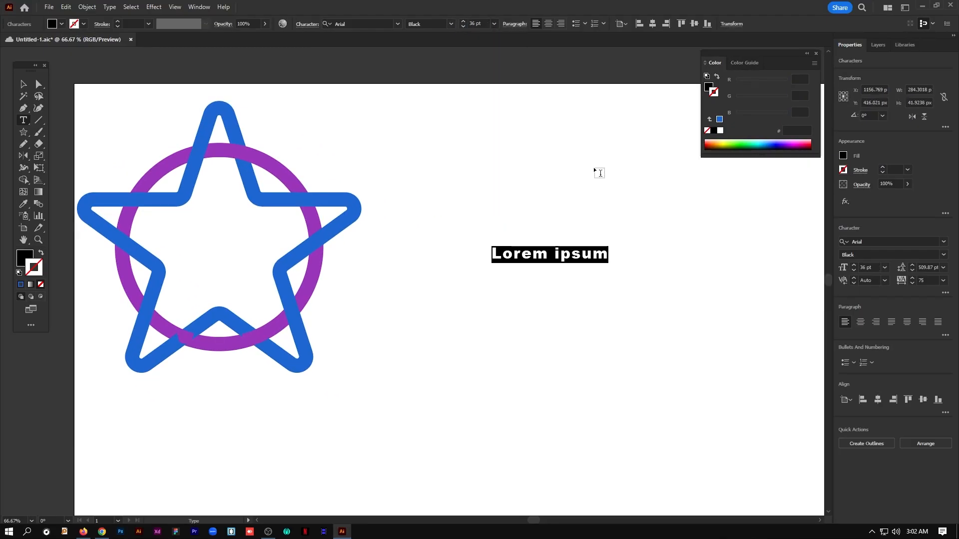
text(p)
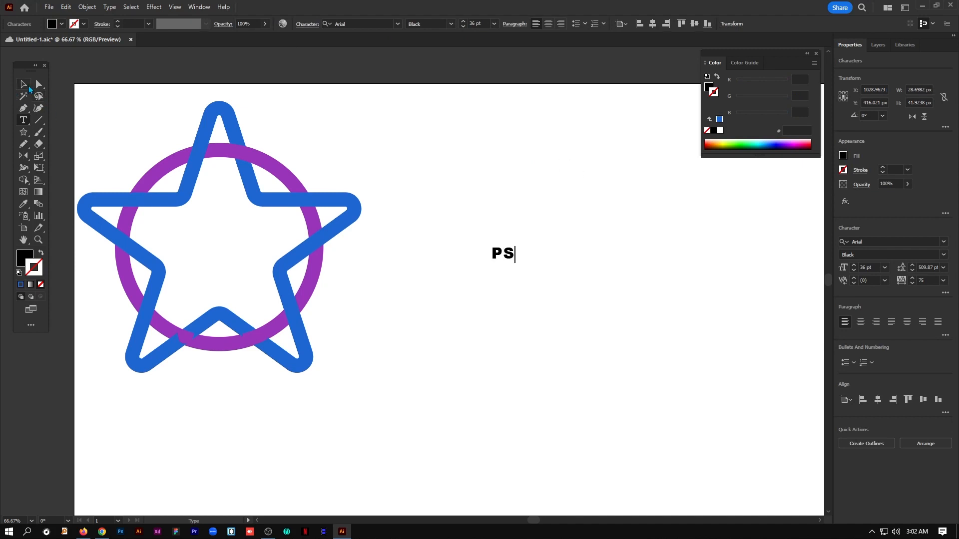
key(Escape)
drag(517, 268, 591, 346)
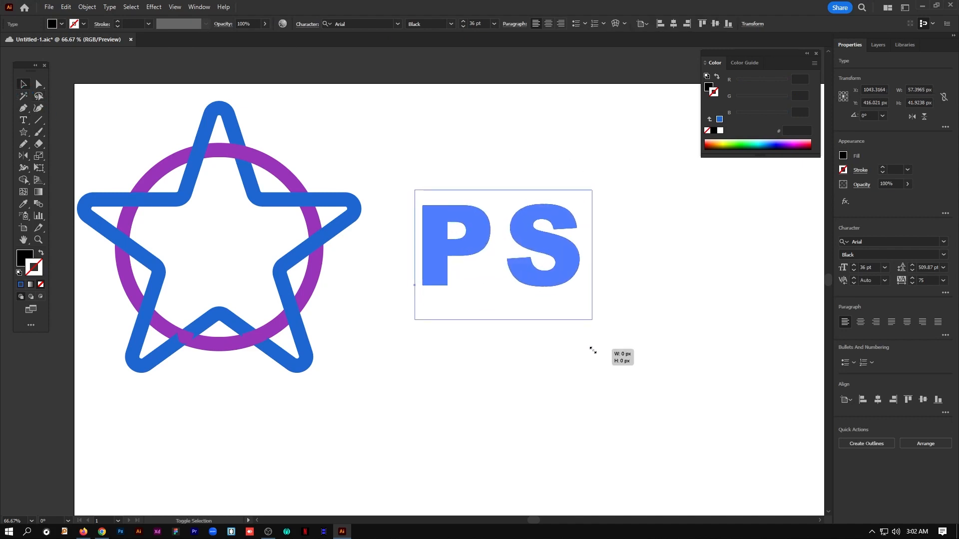
Step: Change the font of the PS text to Trajan Color
click(875, 241)
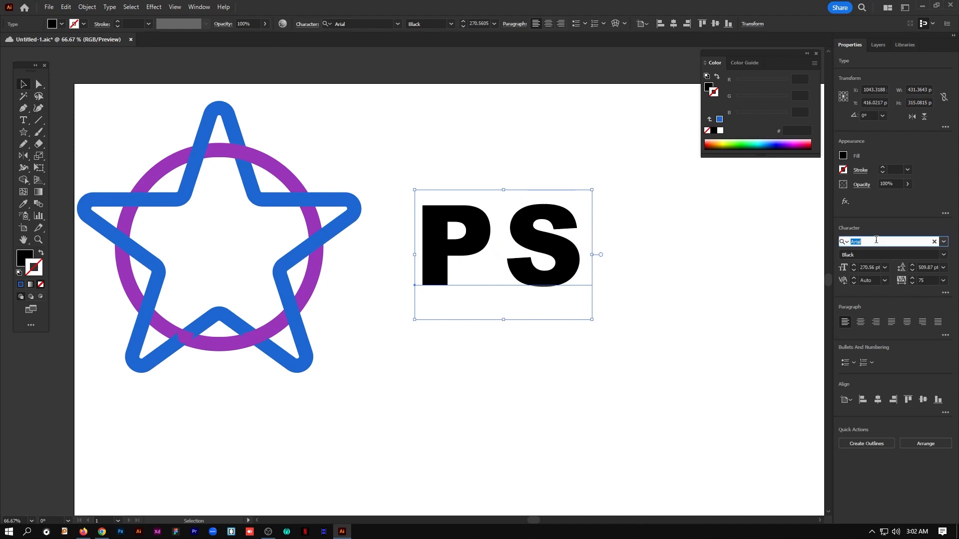
text(TRA)
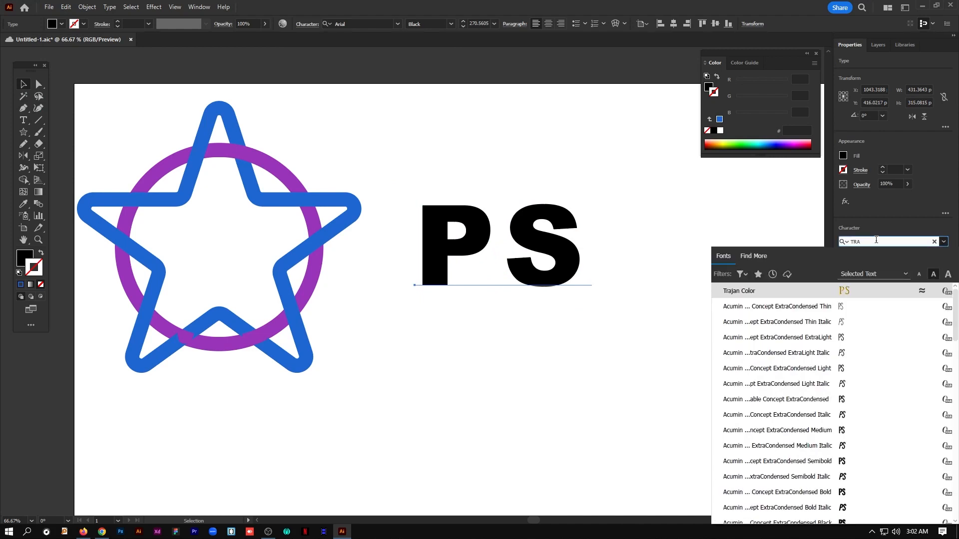
click(740, 291)
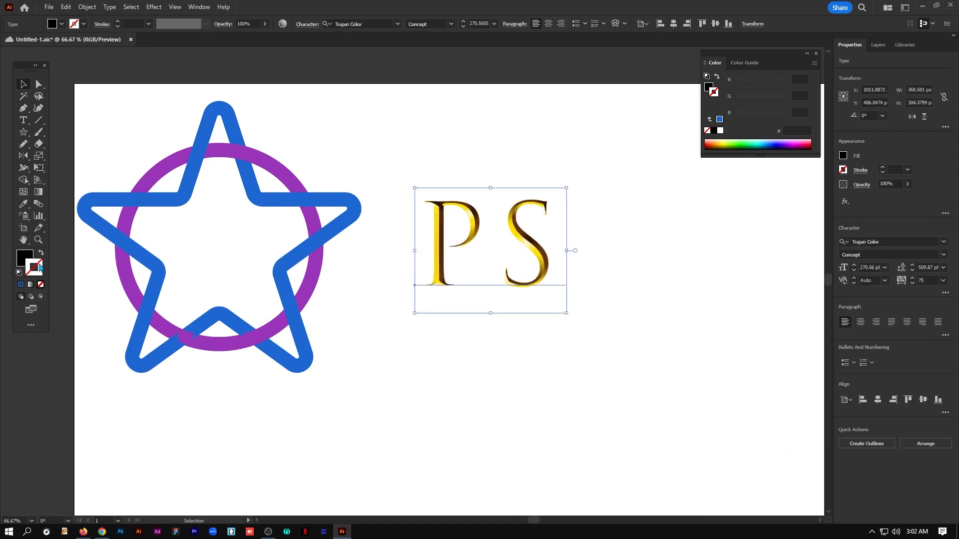
Step: Convert the PS text to outlines and ungroup the resulting letter shapes
click(542, 285)
right_click(545, 272)
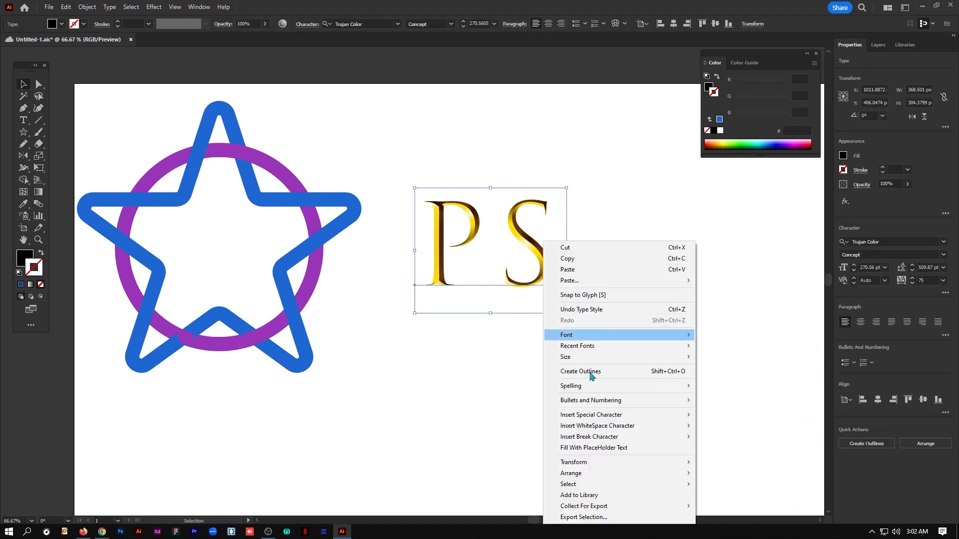
click(590, 372)
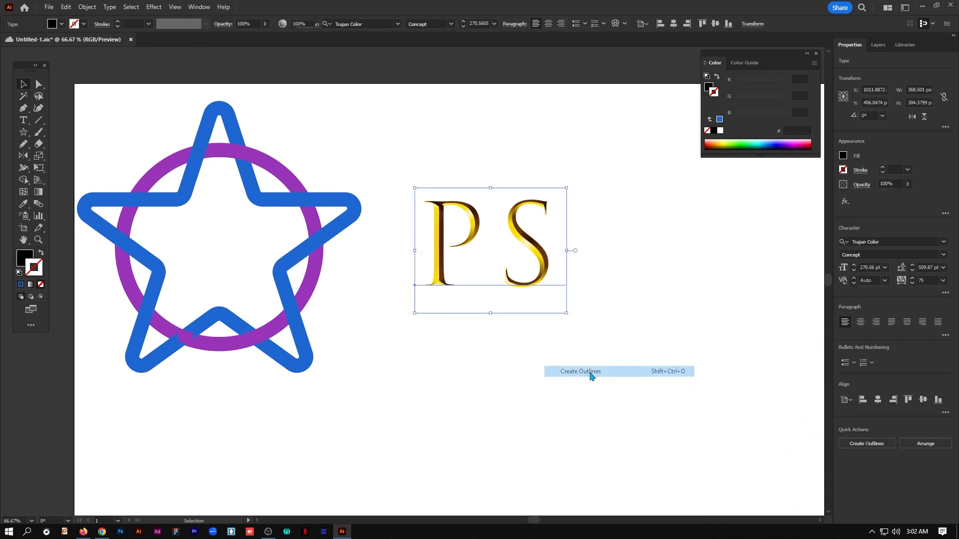
right_click(539, 253)
click(576, 370)
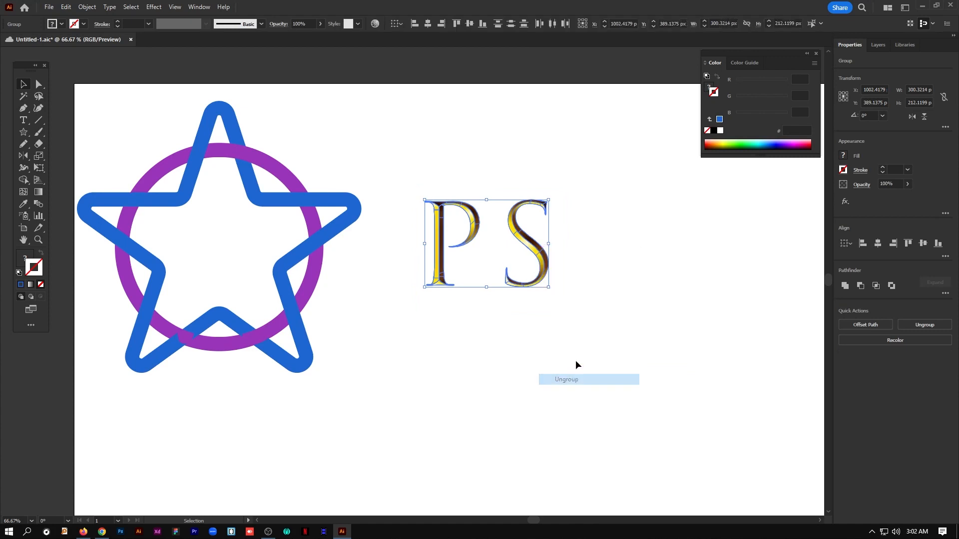
Step: Move the outlined letters slightly farther from the star and fill them with purple #9530BF
click(447, 269)
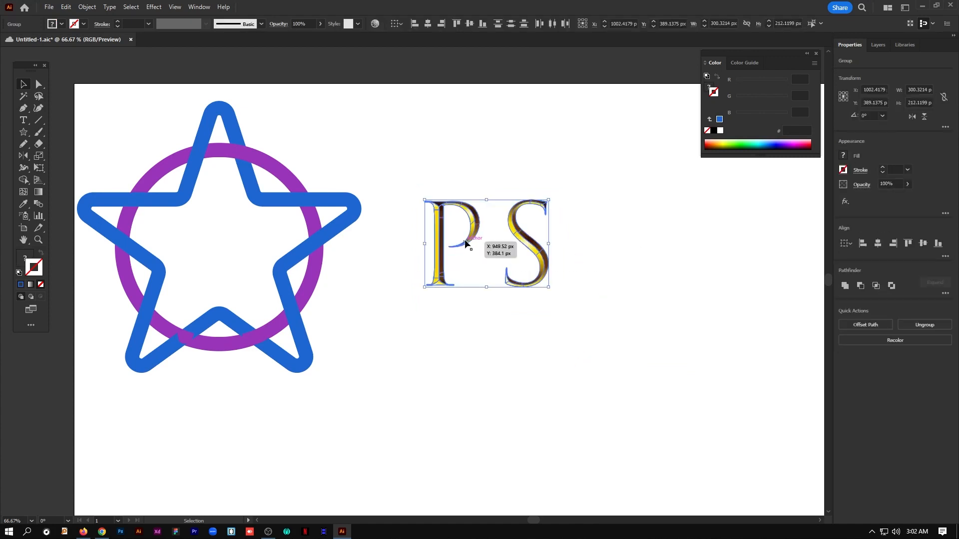
drag(469, 245, 505, 250)
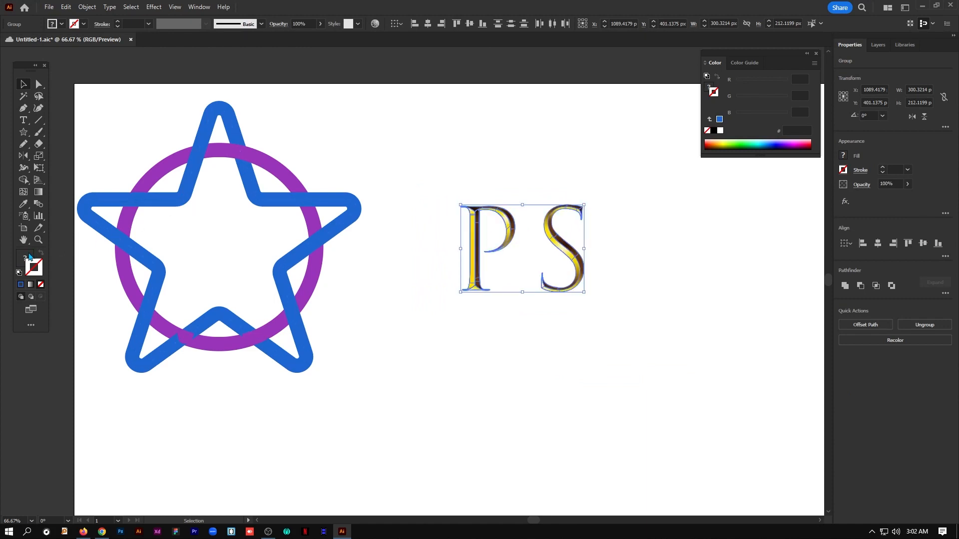
double_click(25, 259)
text(9530BF)
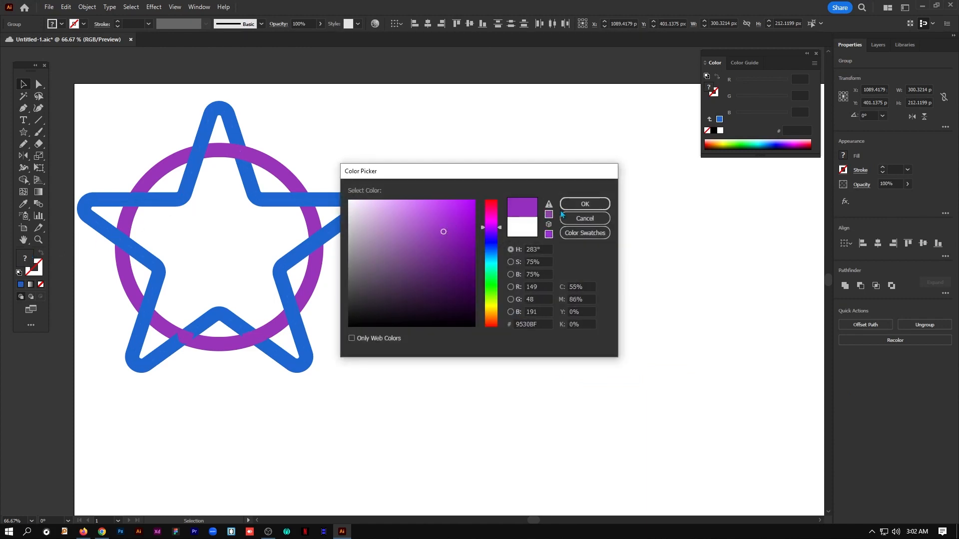
click(585, 204)
click(639, 239)
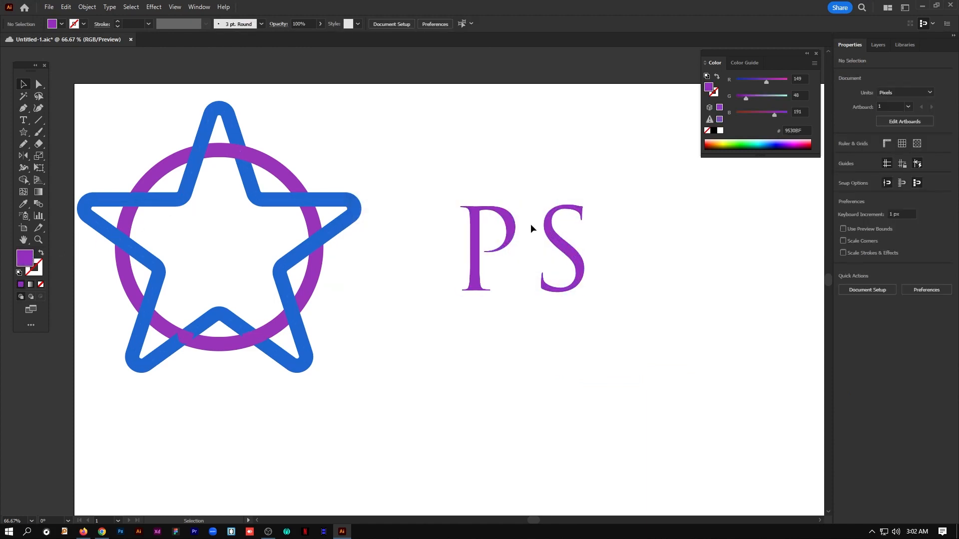
Step: Fill the letter P with black #000000 and move the purple S down over the P's stem so they overlap
click(422, 319)
double_click(29, 258)
click(346, 327)
click(579, 204)
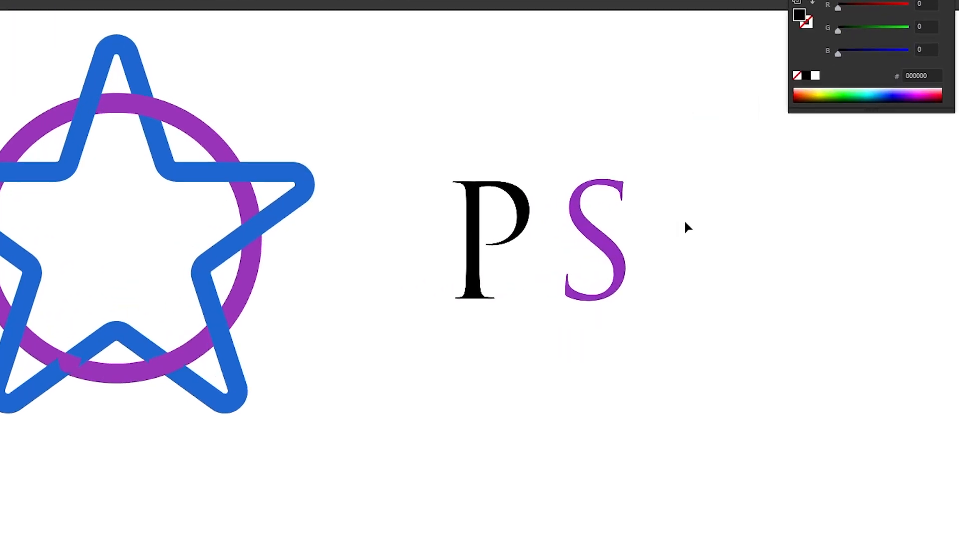
drag(573, 258, 498, 279)
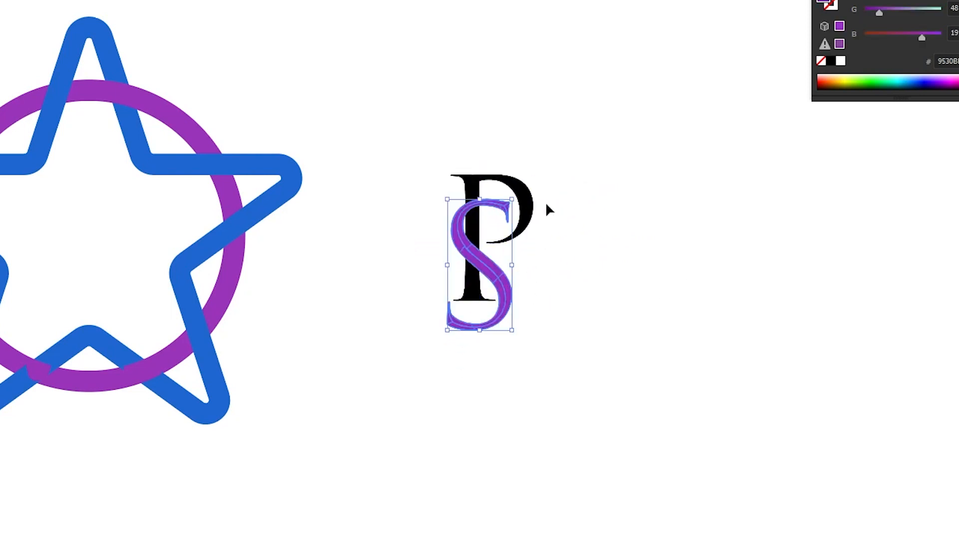
click(593, 148)
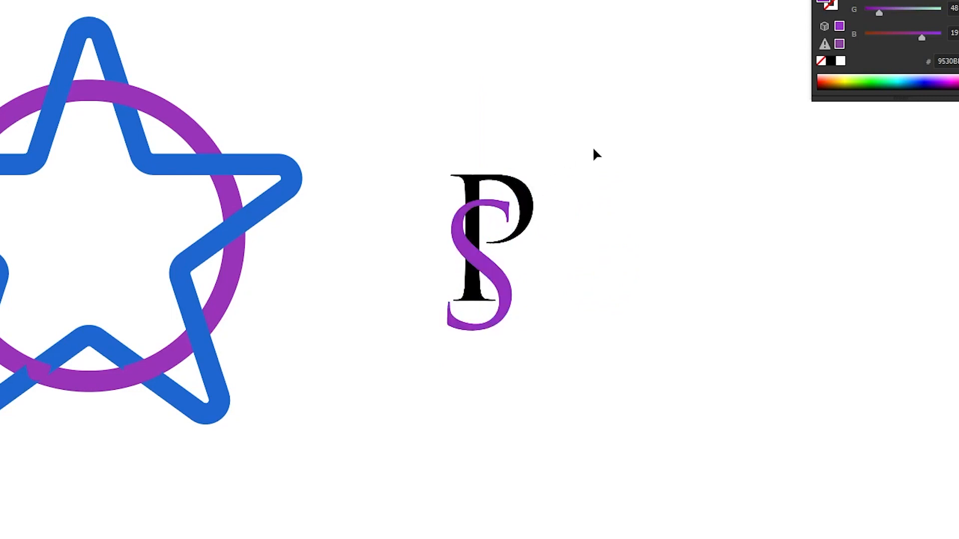
Step: Make an Intertwine object from the overlapping black P and purple S
key(ctrl+plus)
key(ctrl+plus)
drag(596, 175, 220, 225)
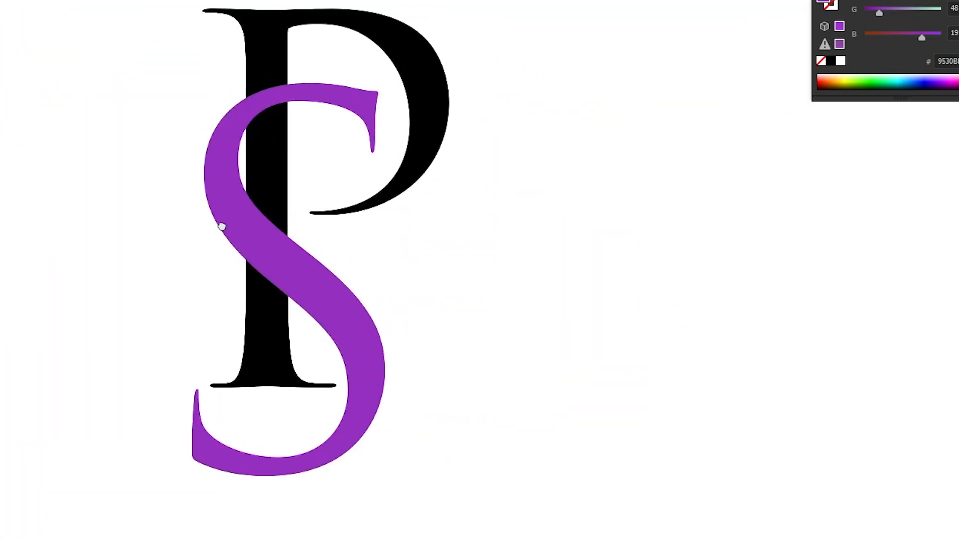
drag(563, 26, 86, 241)
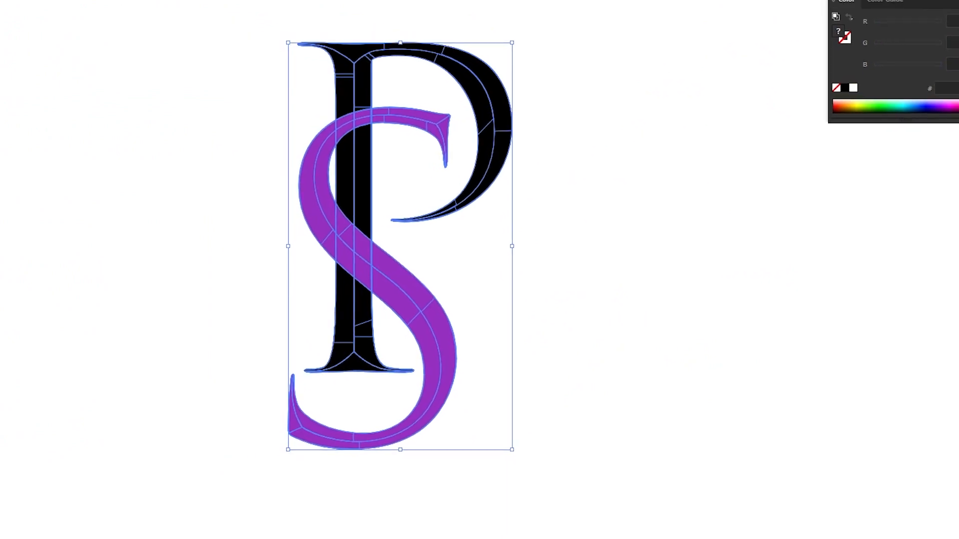
key(alt+o)
mouse_move(156, 293)
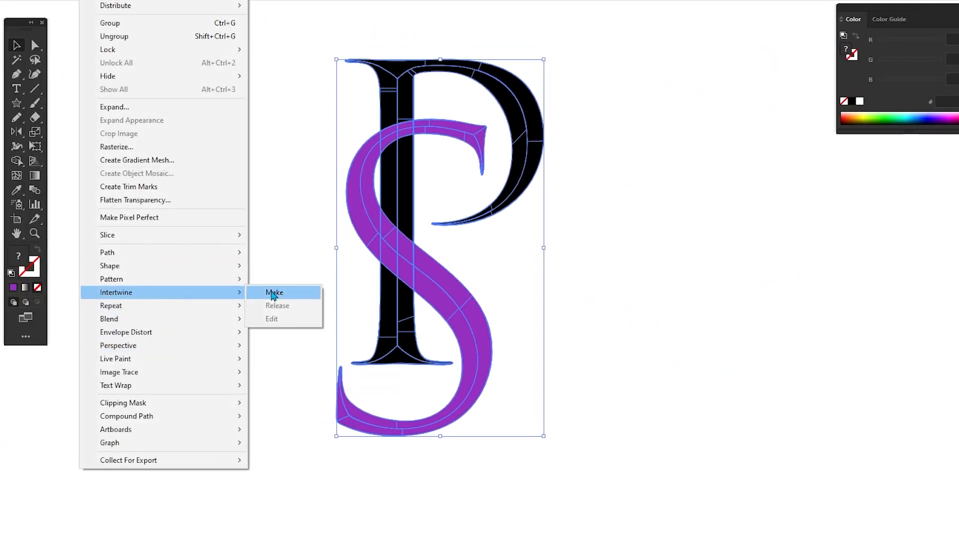
click(275, 293)
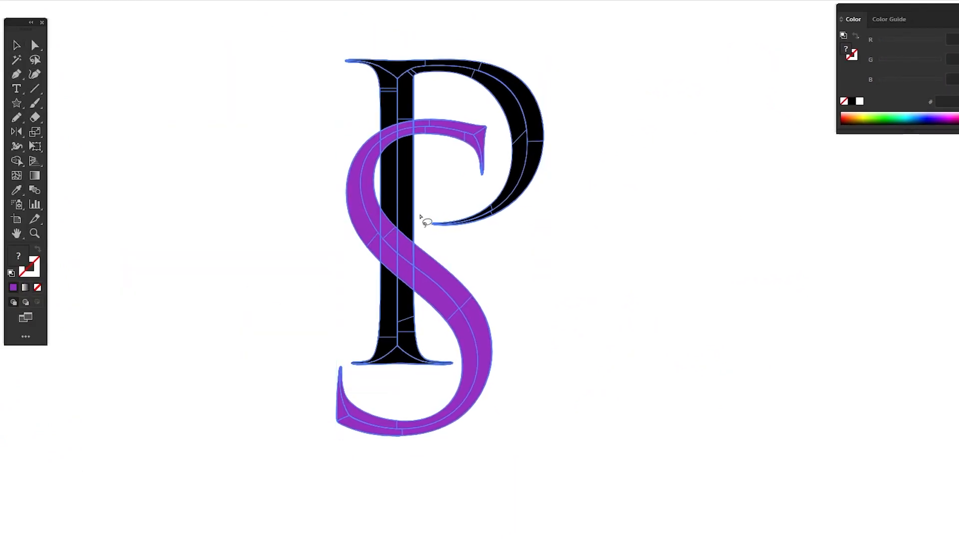
Step: Lasso the middle crossing to bring the P's stem in front of the S's diagonal, and deselect the monogram
mouse_move(424, 214)
mouse_down()
mouse_move(415, 282)
mouse_move(393, 297)
mouse_move(429, 272)
mouse_move(410, 302)
mouse_move(382, 308)
mouse_move(355, 283)
mouse_move(363, 241)
mouse_move(382, 206)
mouse_move(400, 199)
mouse_move(431, 216)
mouse_up()
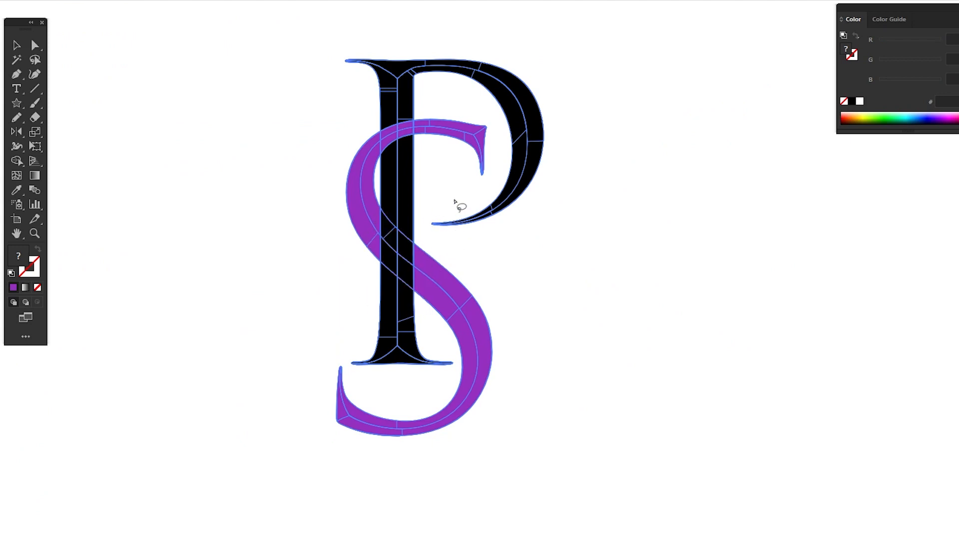
click(16, 45)
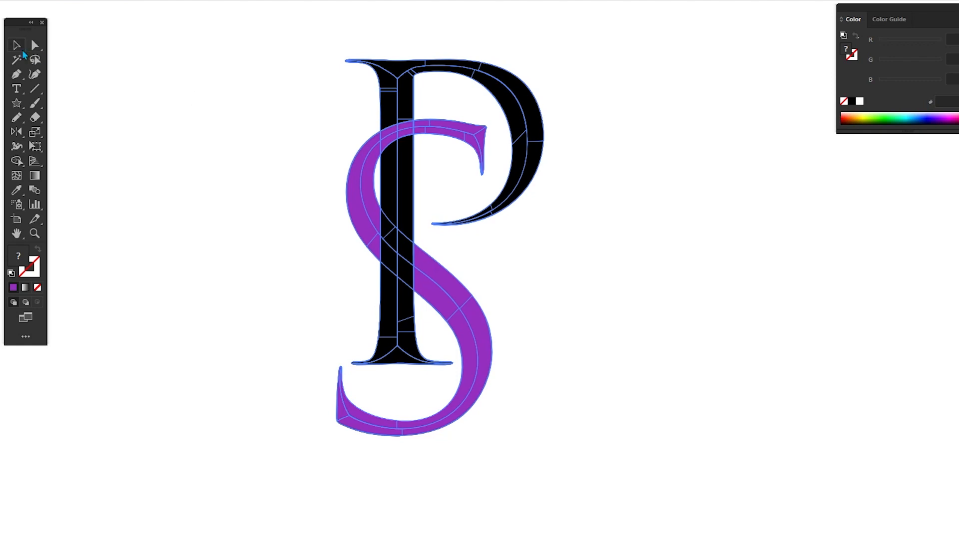
click(588, 248)
key(ctrl+minus)
key(ctrl+minus)
key(ctrl+minus)
key(ctrl+minus)
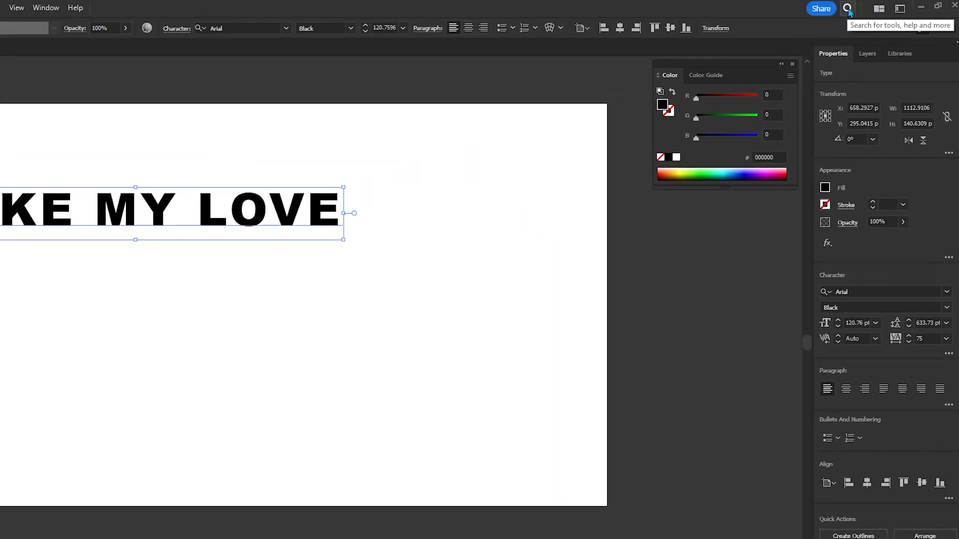
Step: Apply the Neon glow text quick action to the TAKE MY LOVE text
click(847, 9)
drag(574, 129, 542, 115)
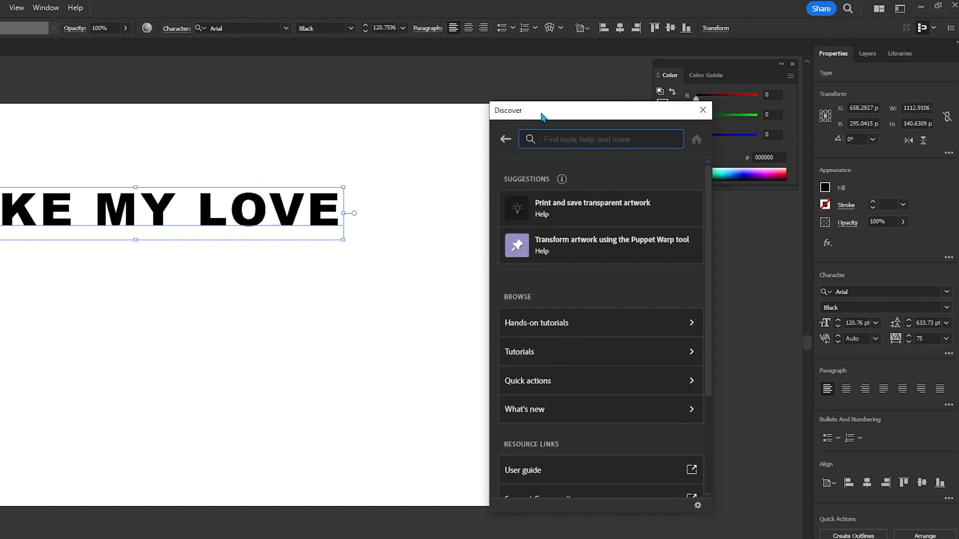
click(531, 388)
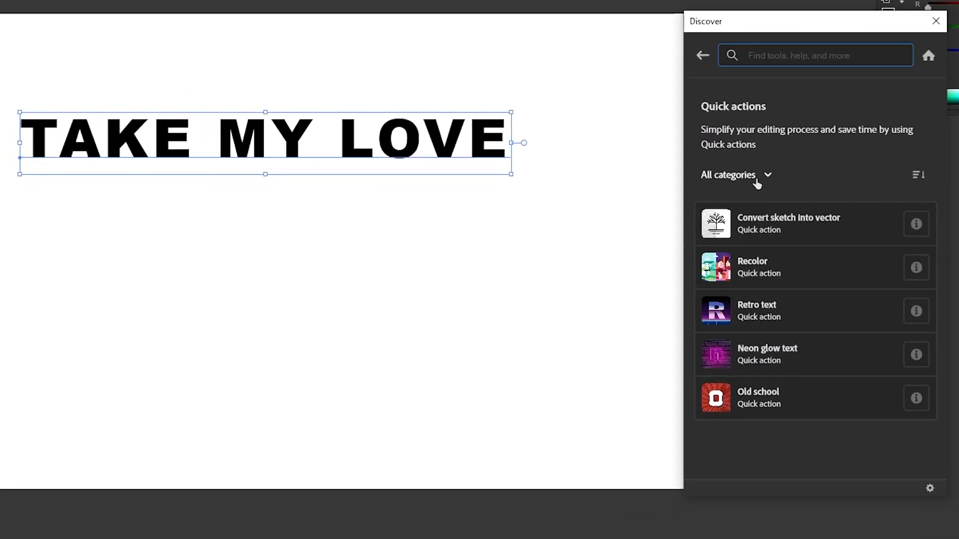
click(760, 182)
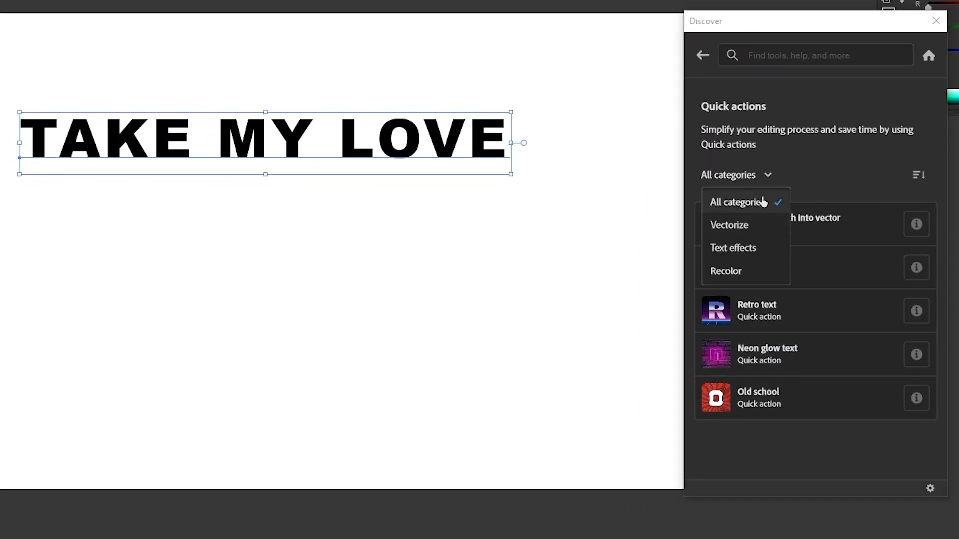
click(800, 178)
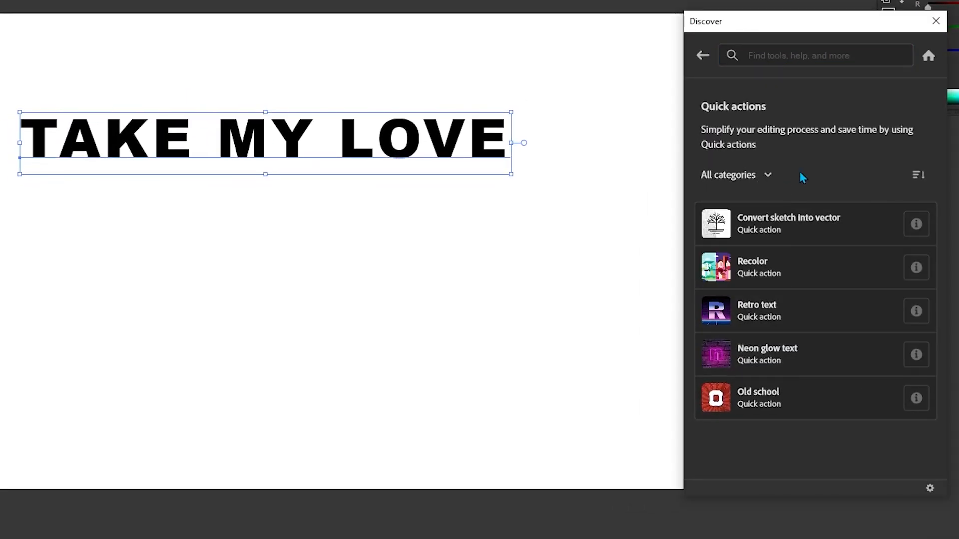
click(767, 359)
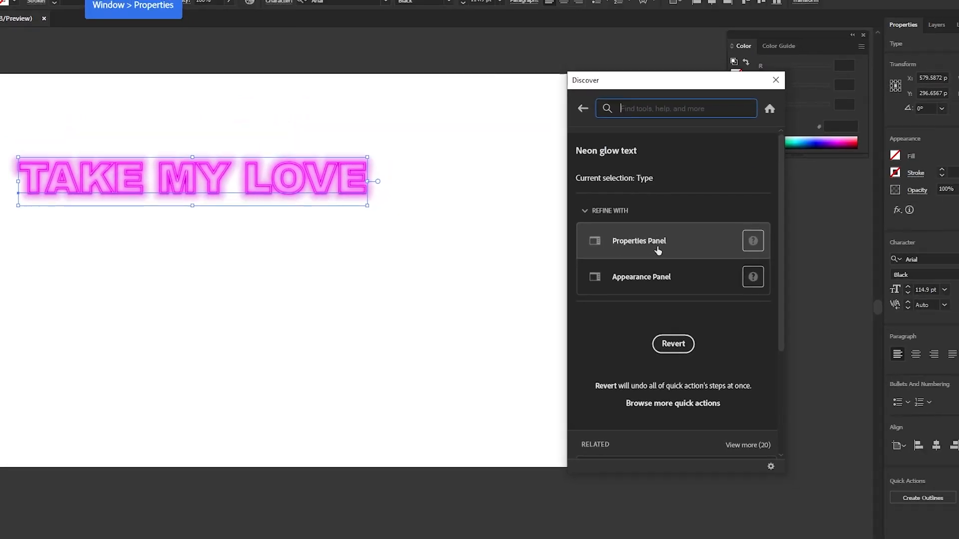
Step: Set the tracking of the neon text to 200
click(658, 250)
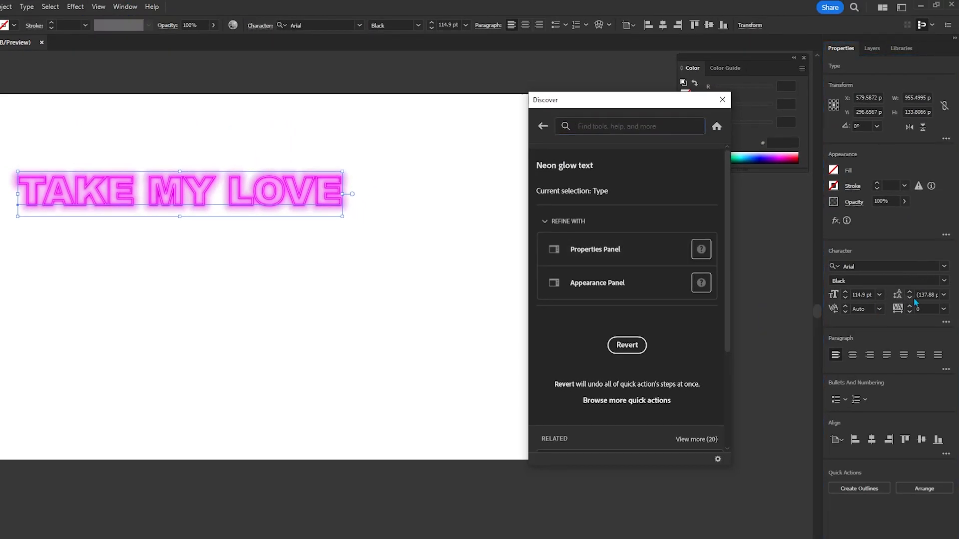
click(942, 310)
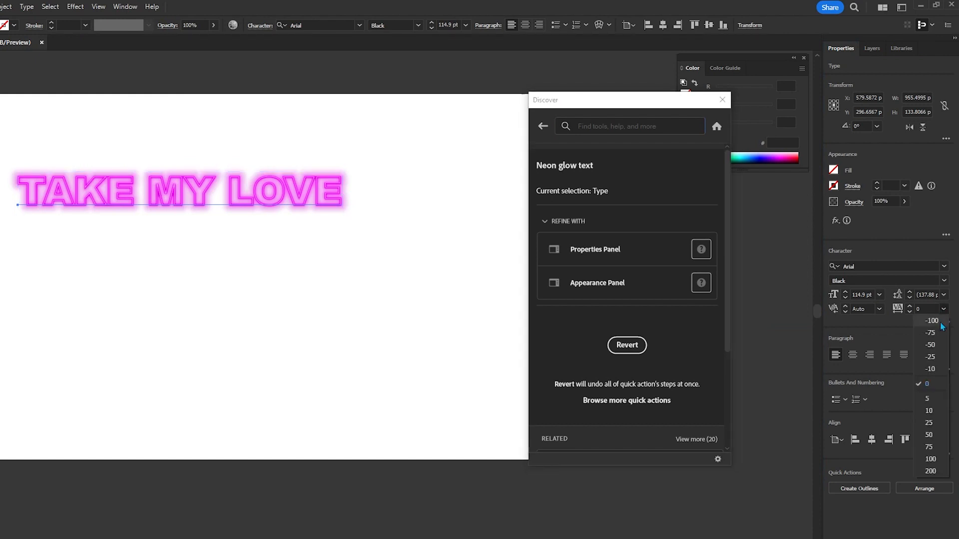
click(931, 472)
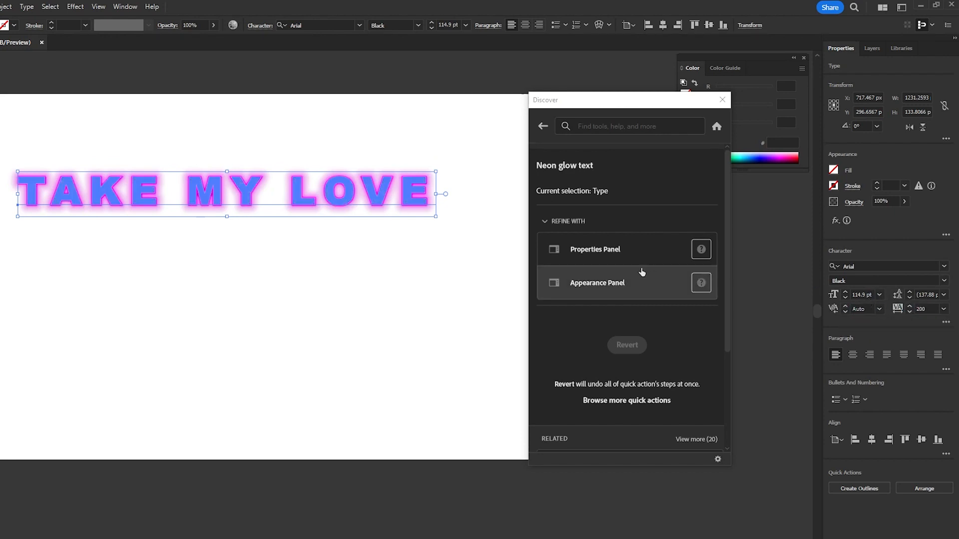
Step: Show the neon text's appearance attributes and change its 6 pt stroke to blue #0000FF
mouse_move(612, 289)
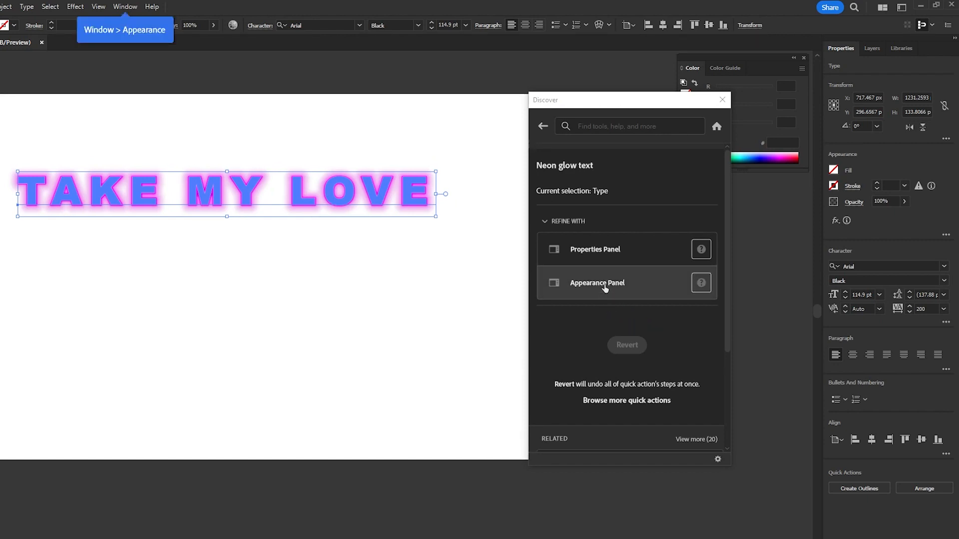
click(121, 8)
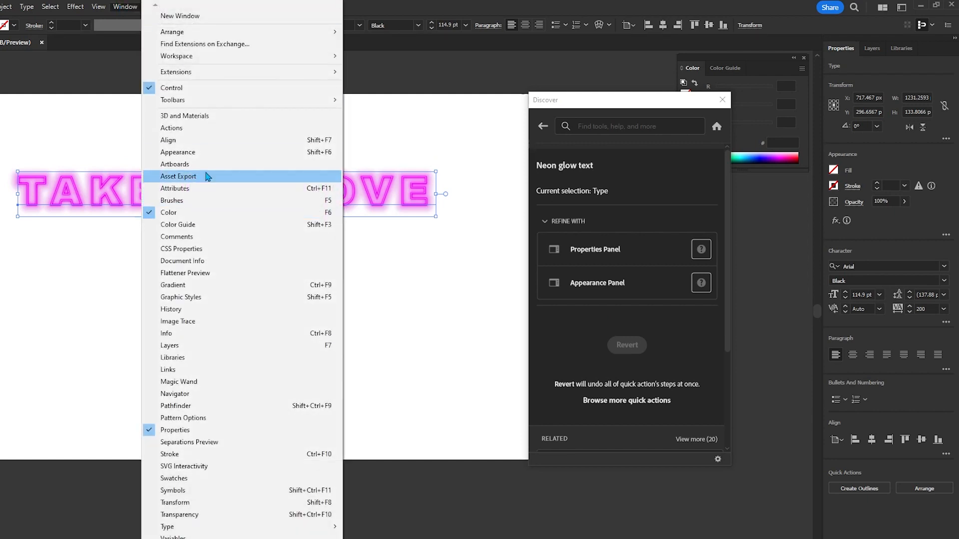
click(573, 113)
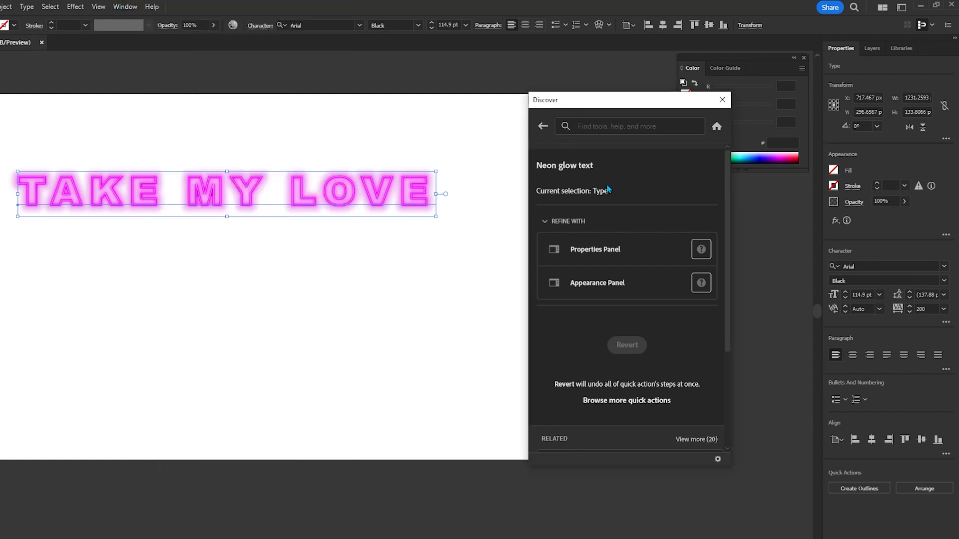
click(614, 289)
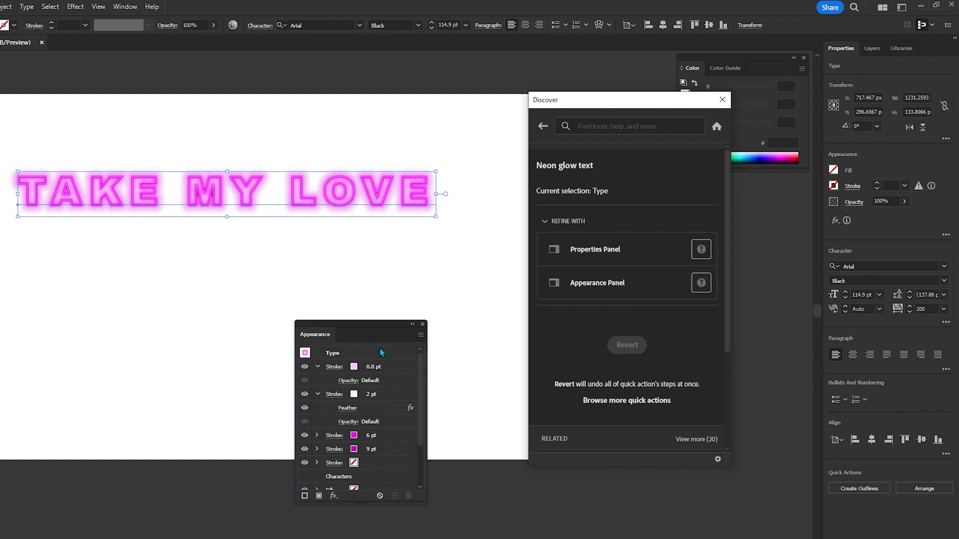
click(359, 438)
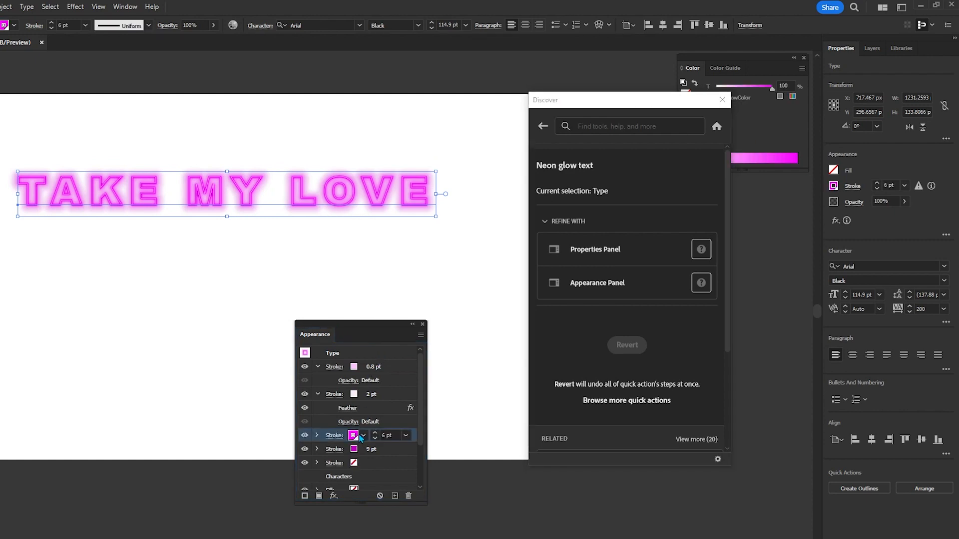
click(356, 436)
click(312, 454)
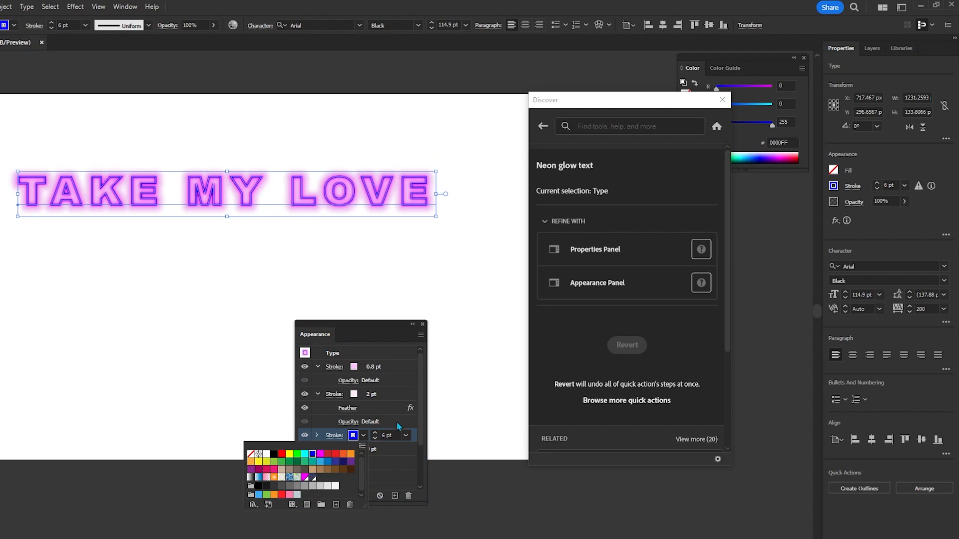
click(406, 438)
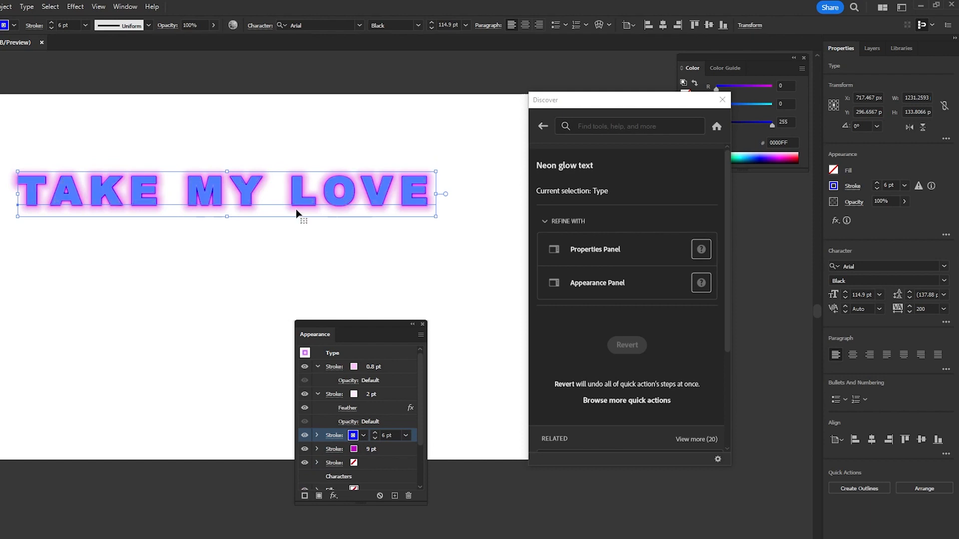
Step: Move the neon text up about 71 px and replace the word MY with YOUR
drag(297, 197, 190, 169)
double_click(299, 169)
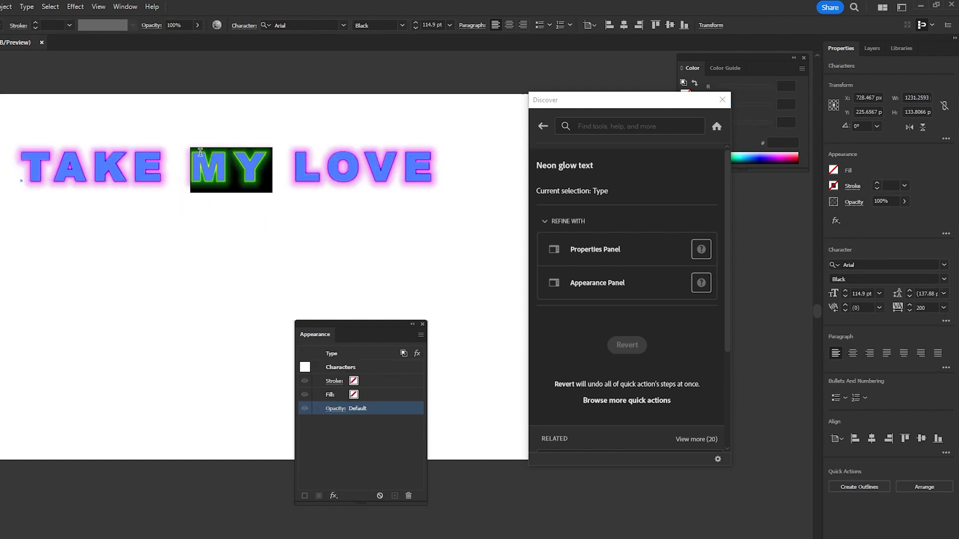
text(YOUR)
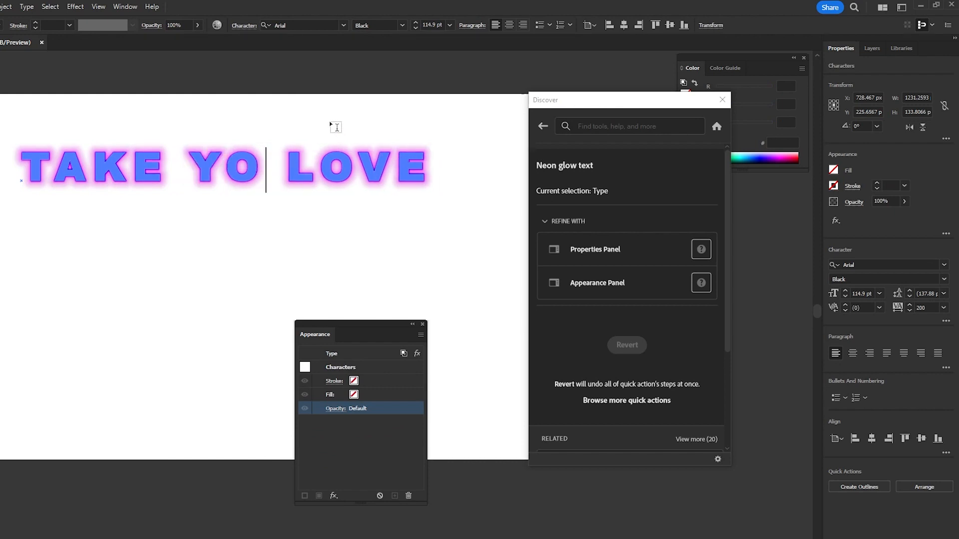
key(Escape)
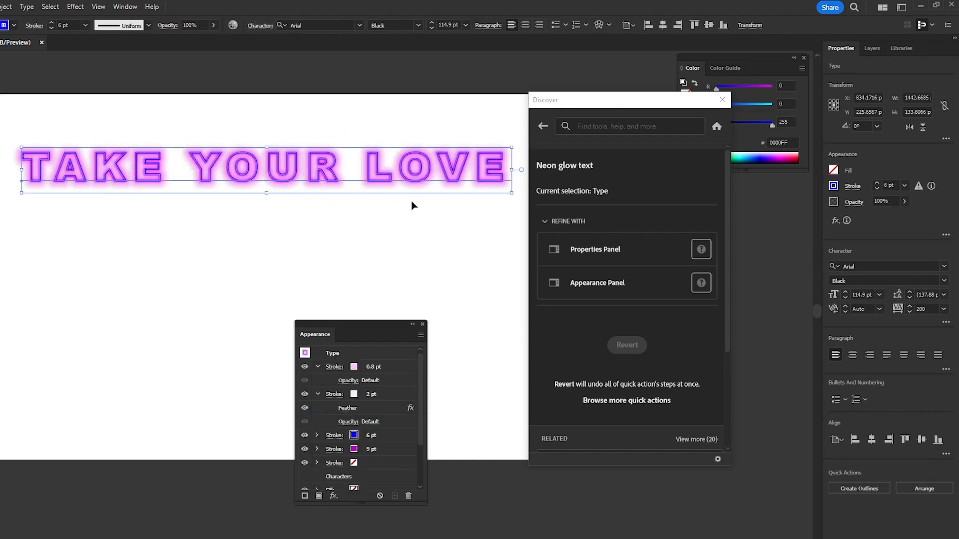
Step: Close the appearance attributes and apply the Old school quick action to the TAKE YOUR LOVE text
click(423, 324)
click(543, 127)
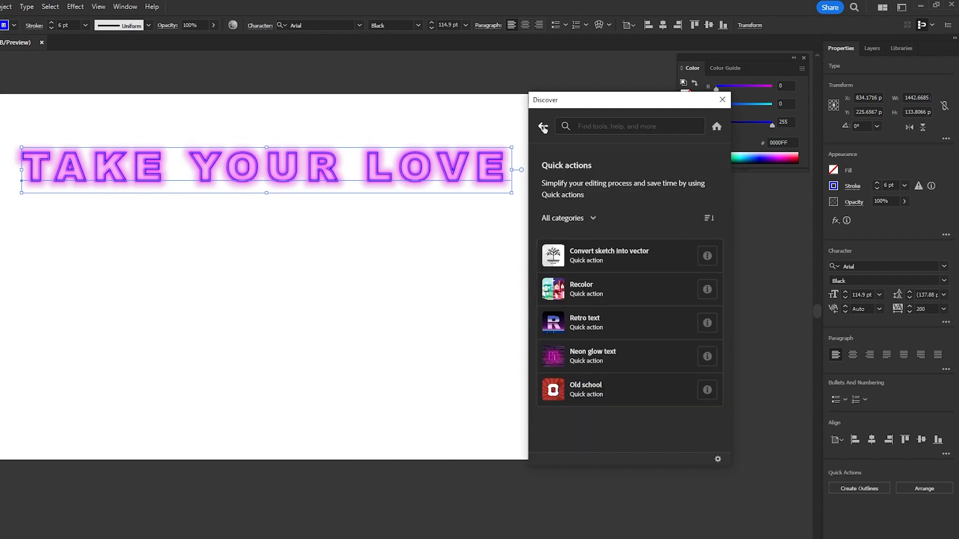
click(609, 396)
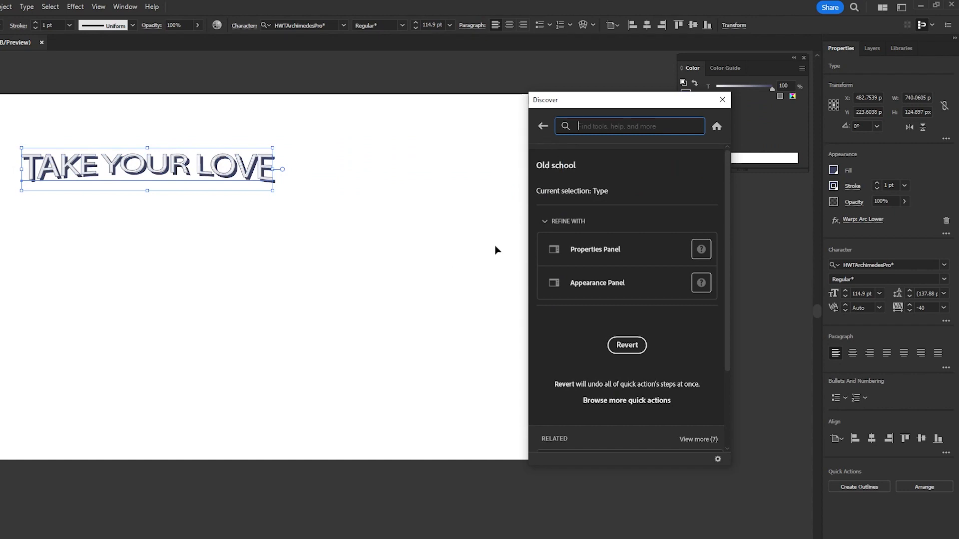
mouse_move(607, 257)
mouse_move(614, 291)
Step: Apply the Retro text quick action to the TAKE YOUR LOVE text
click(543, 128)
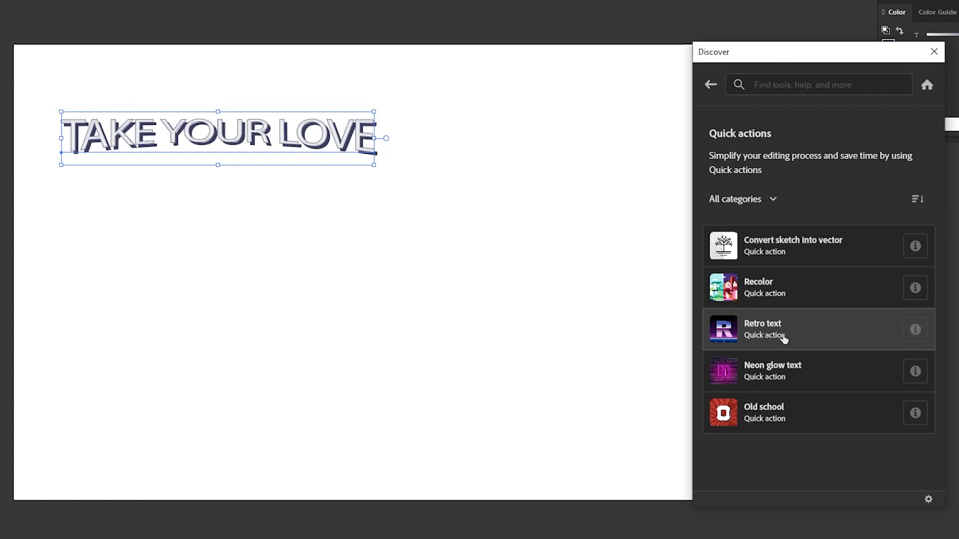
click(782, 336)
click(813, 364)
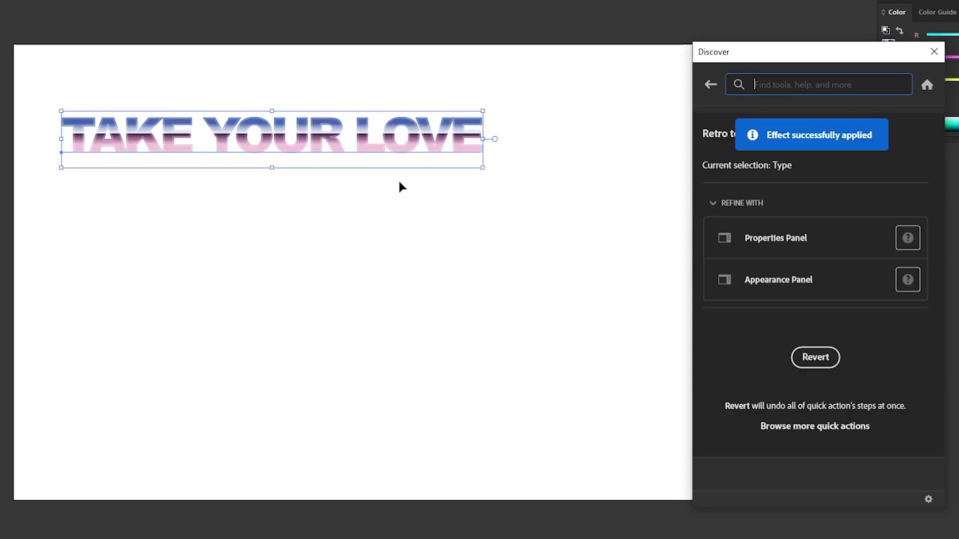
Step: Change the retro text's fill to the blue foliage pattern swatch and return to the list of quick actions
click(779, 290)
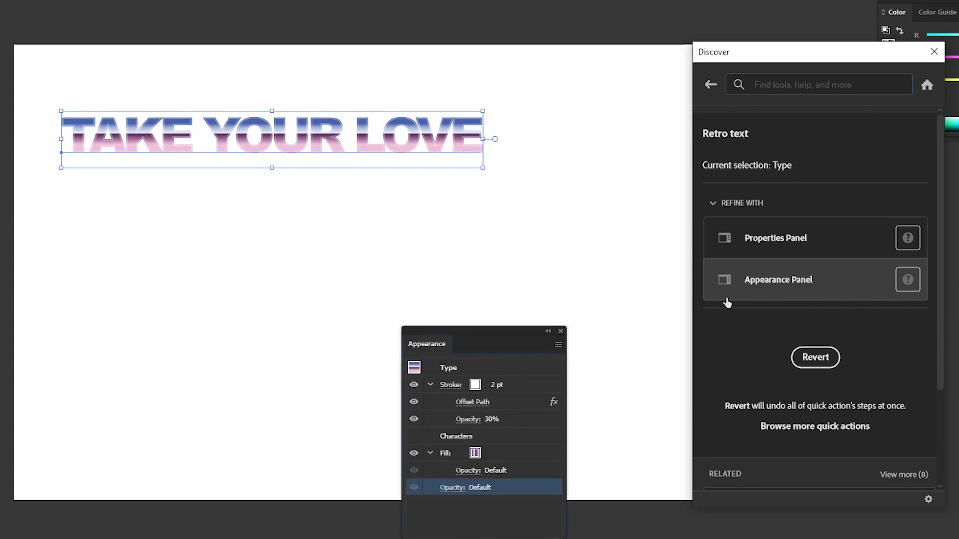
click(489, 452)
click(488, 454)
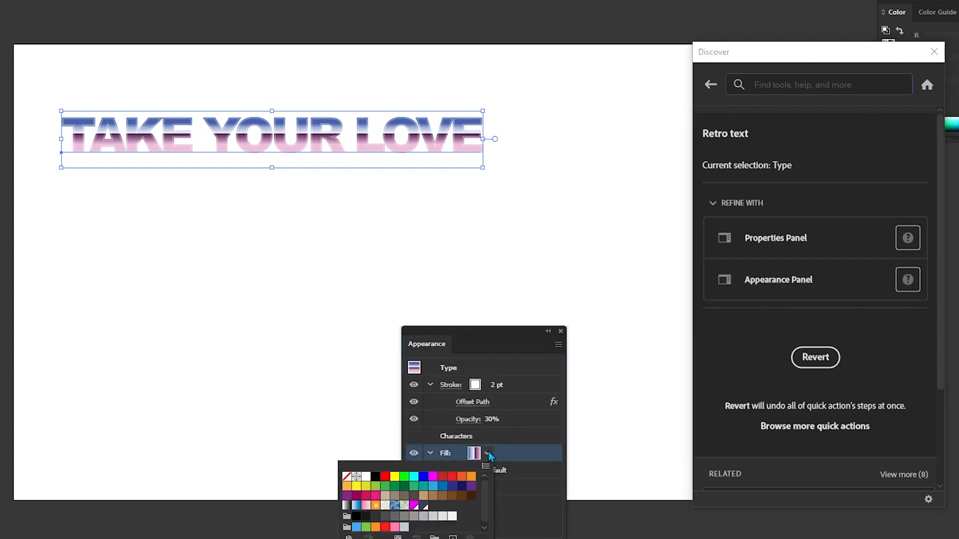
click(394, 505)
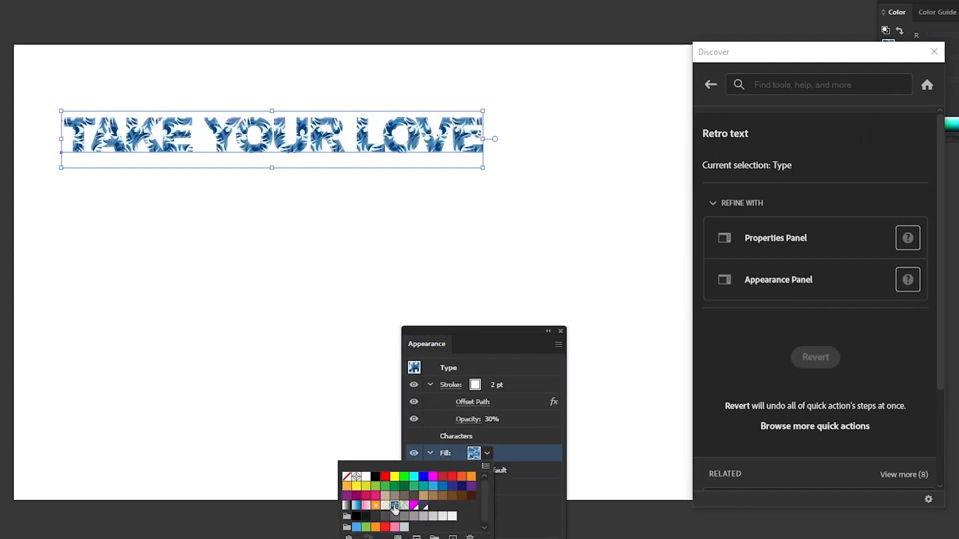
click(710, 90)
click(710, 86)
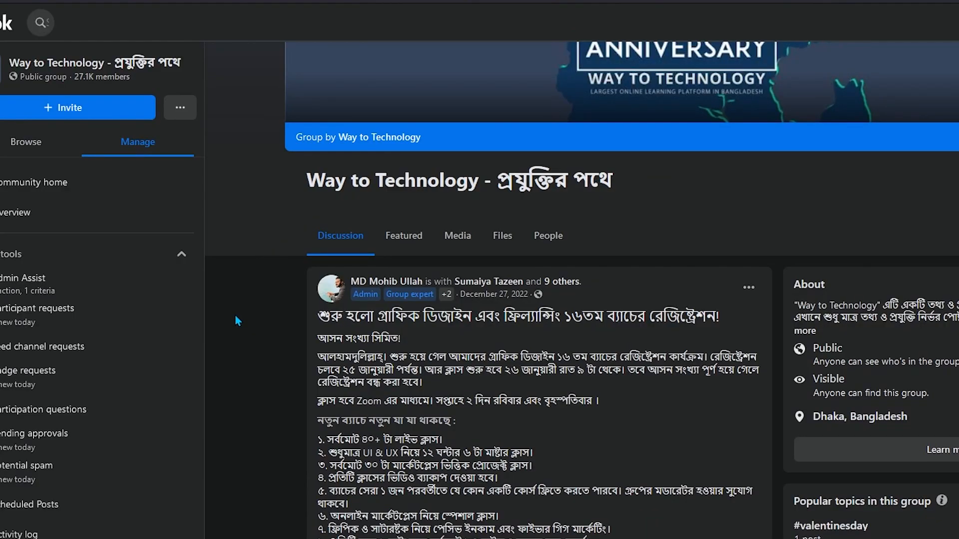
Step: Switch to the Way to Technology Facebook group and read through the graphic design course registration post
scroll(233, 318, down, 5)
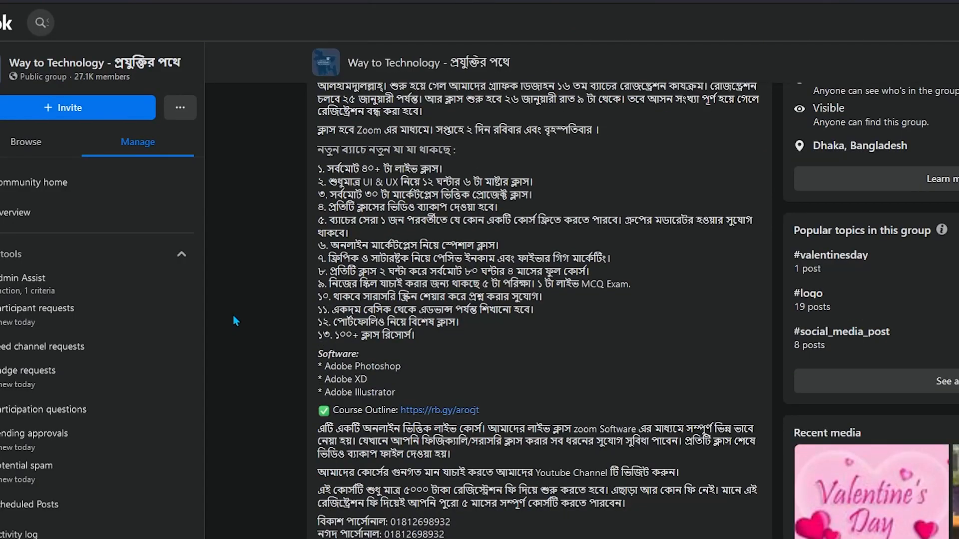
scroll(234, 320, down, 5)
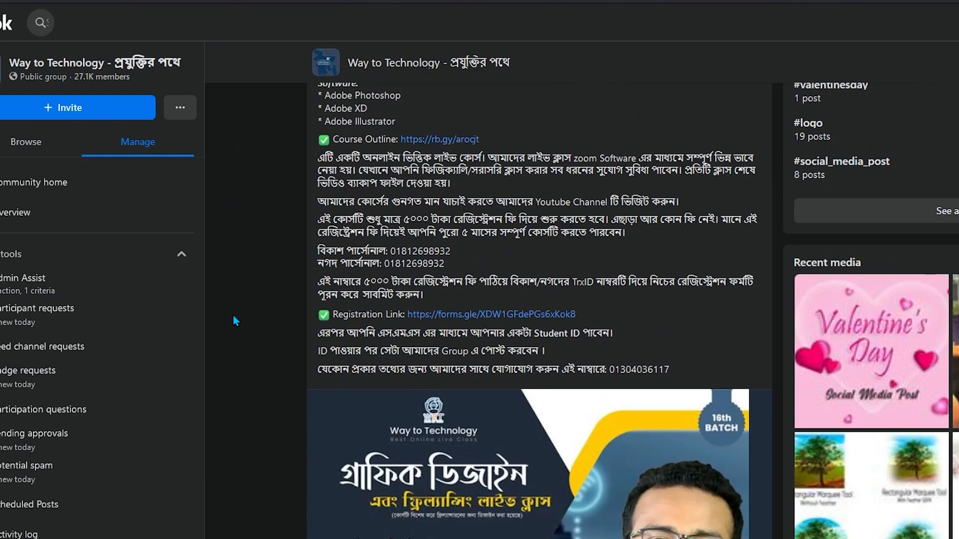
Step: Examine the course registration post, highlighting its list of batch features and reviewing the software, fee, registration details and course poster
scroll(232, 313, down, 2)
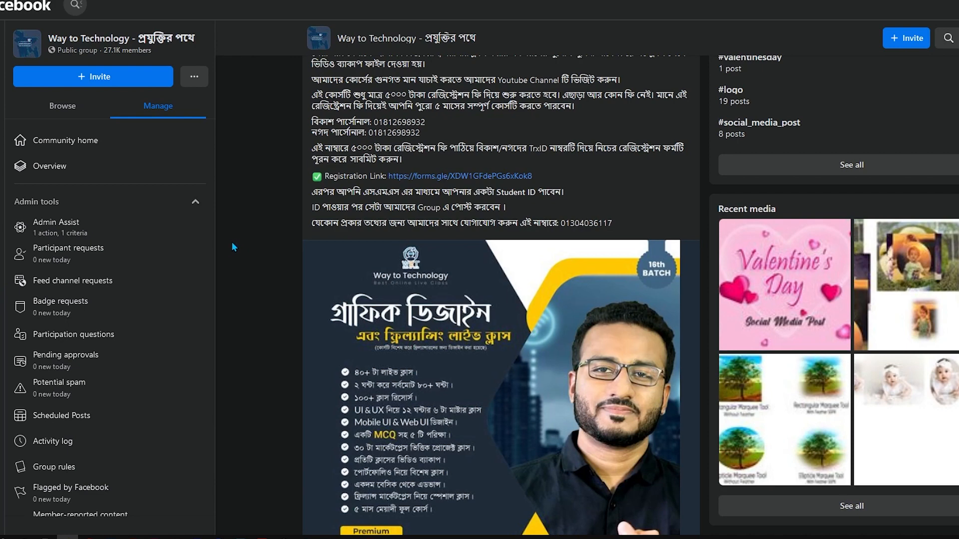
scroll(227, 245, down, 2)
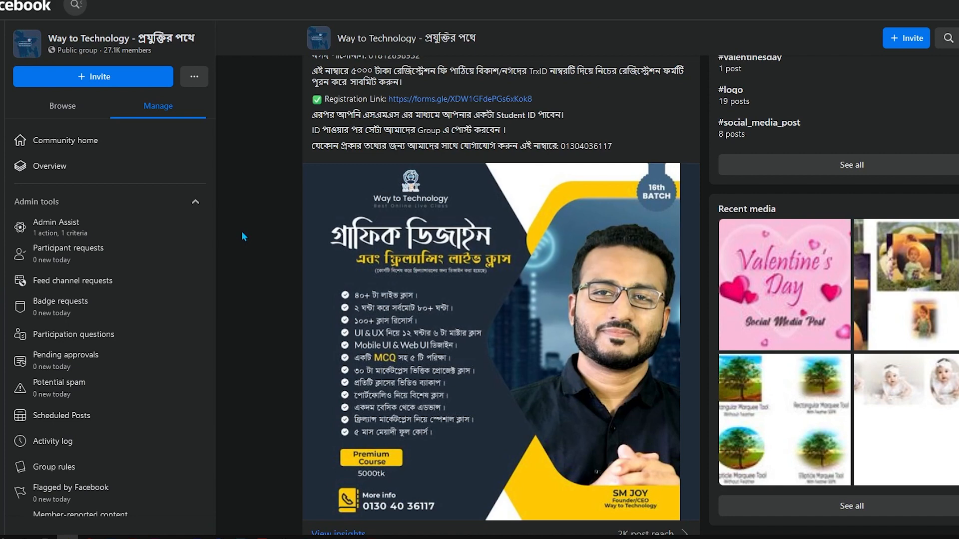
scroll(242, 232, up, 6)
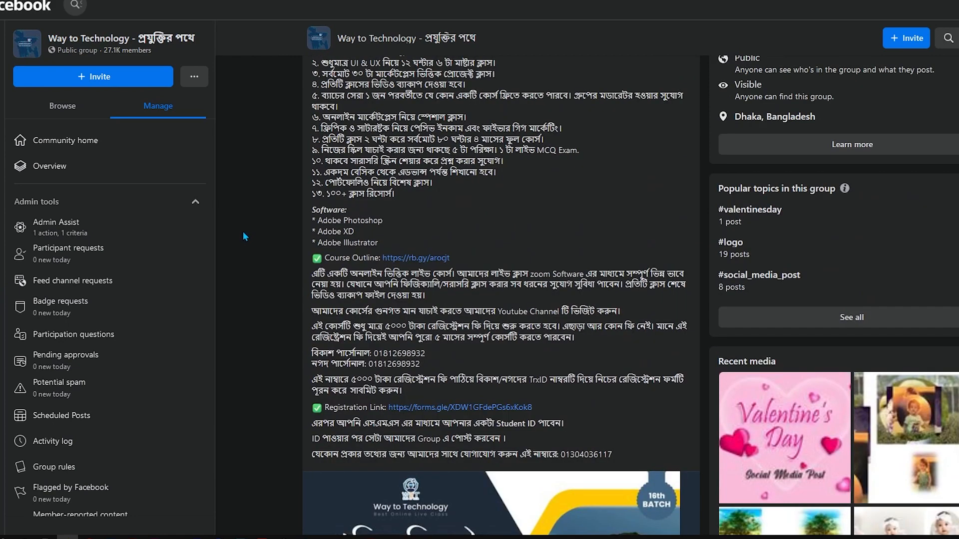
scroll(243, 232, up, 5)
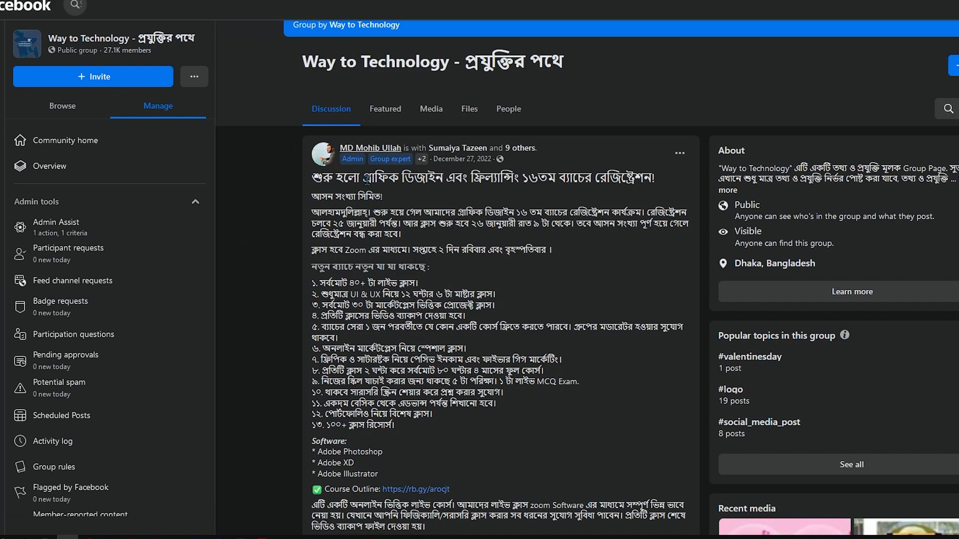
scroll(341, 248, down, 2)
drag(396, 350, 308, 181)
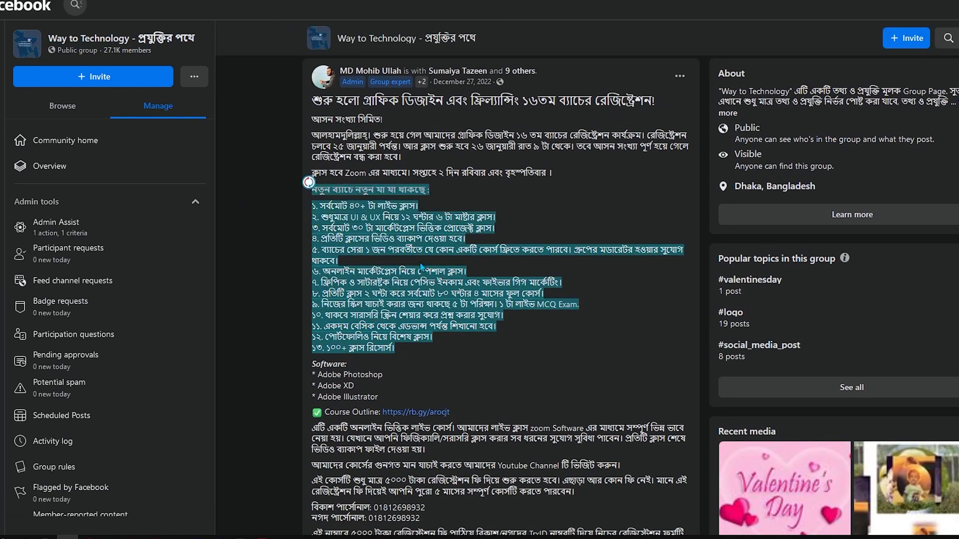
click(435, 347)
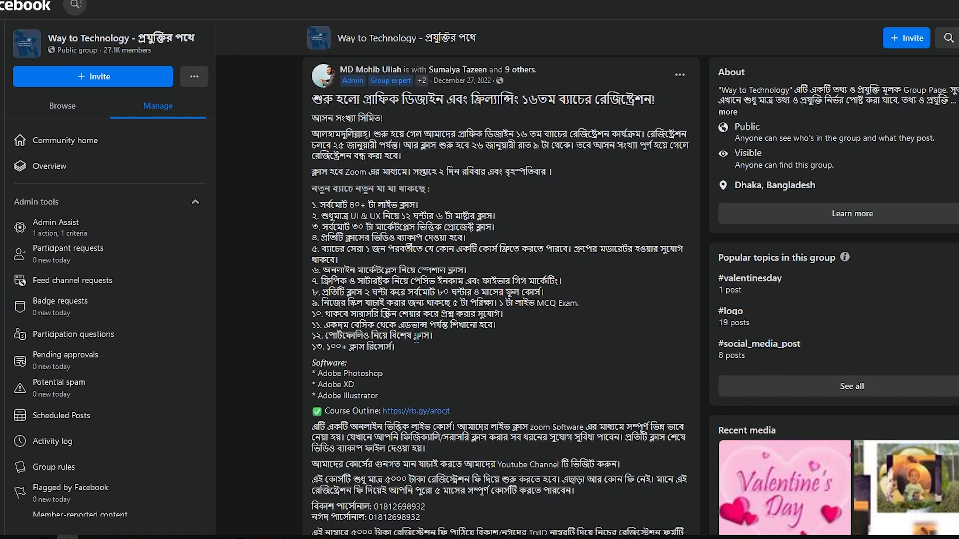
scroll(253, 357, down, 8)
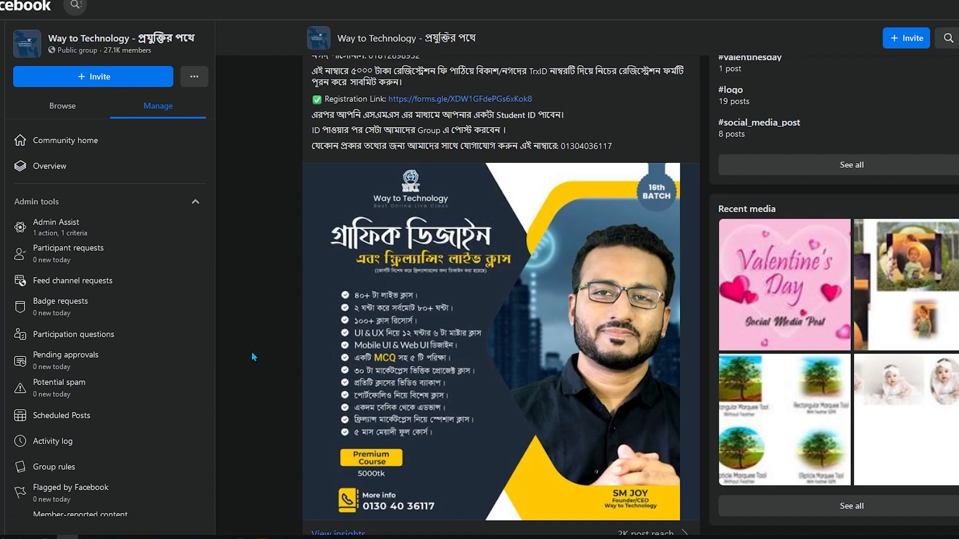
scroll(252, 357, down, 1)
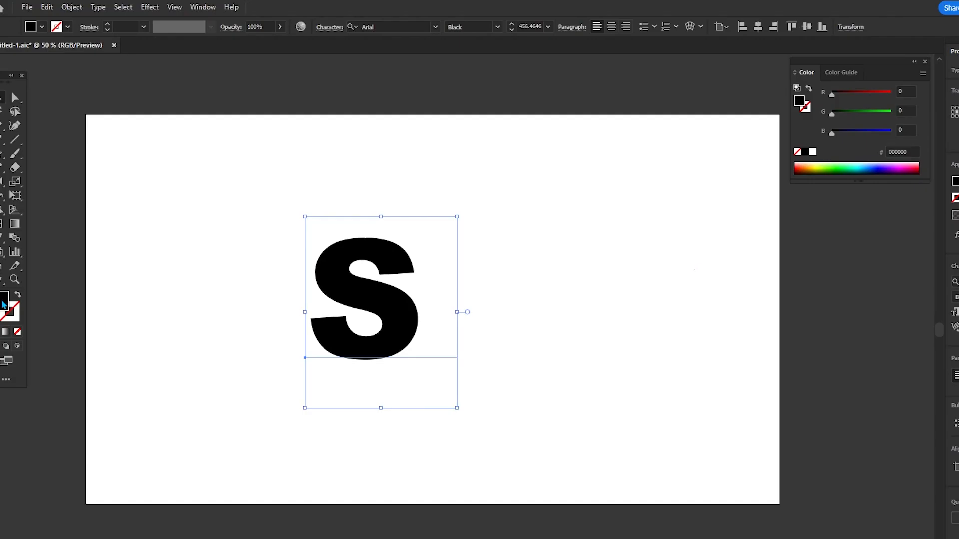
Step: Switch to Illustrator and fill the selected black letter S with purple, hex 872BB2
double_click(3, 304)
drag(501, 302, 490, 277)
click(654, 237)
Step: Apply the 3D Extrude & Bevel effect to the purple S and change its 3D type to Inflate
click(143, 8)
mouse_move(218, 78)
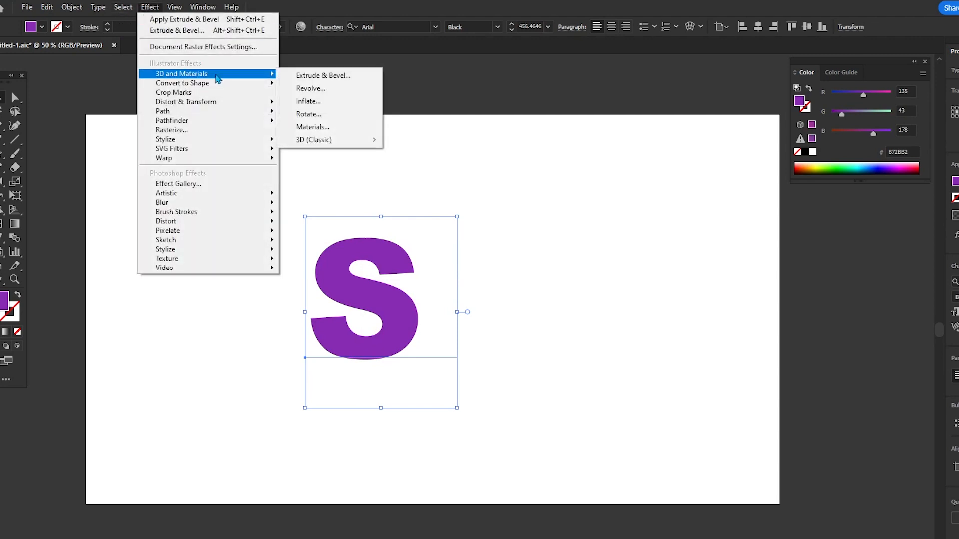
click(306, 80)
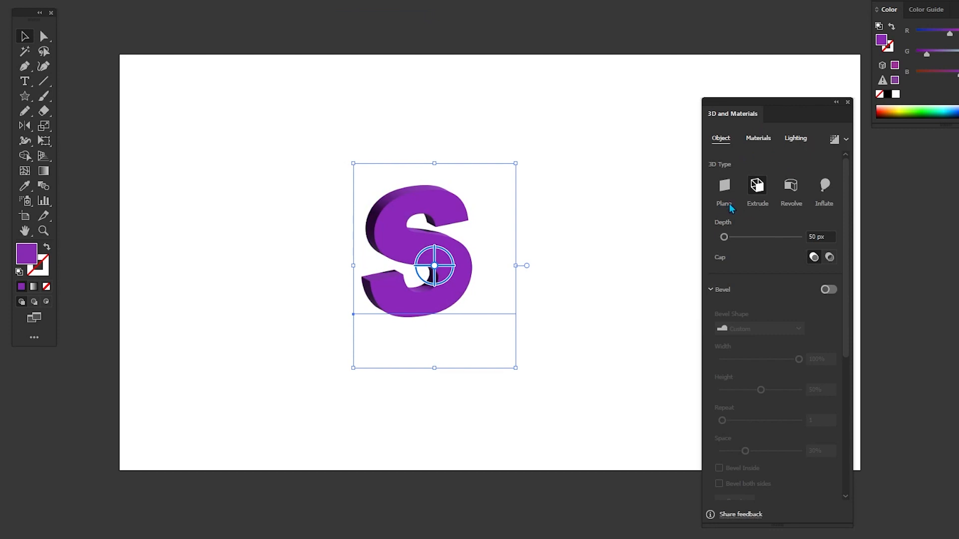
click(825, 194)
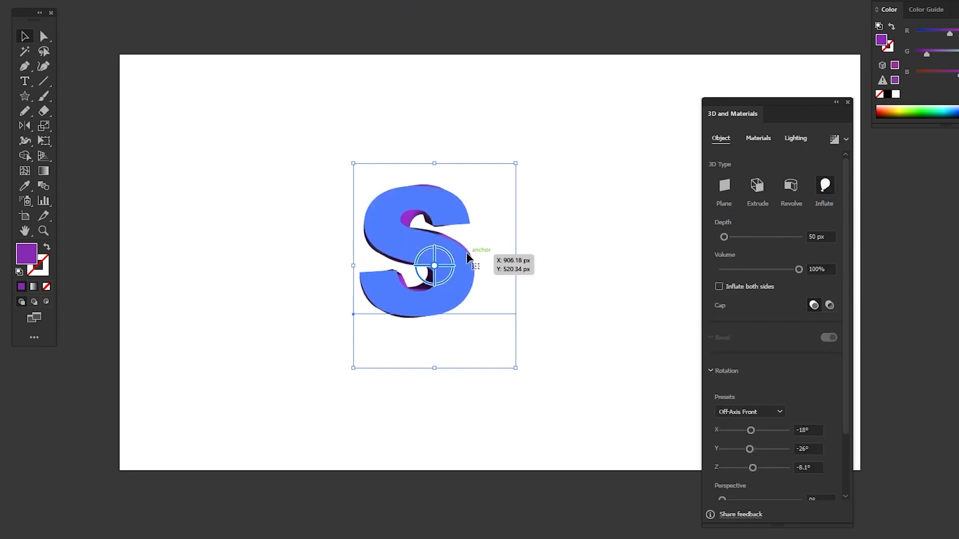
Step: Give the inflated S a custom rotation of about 160°, -148° and 171°, and enlarge and reposition it on the artboard
mouse_move(434, 266)
mouse_down()
mouse_move(479, 276)
mouse_move(430, 274)
mouse_move(440, 267)
mouse_up()
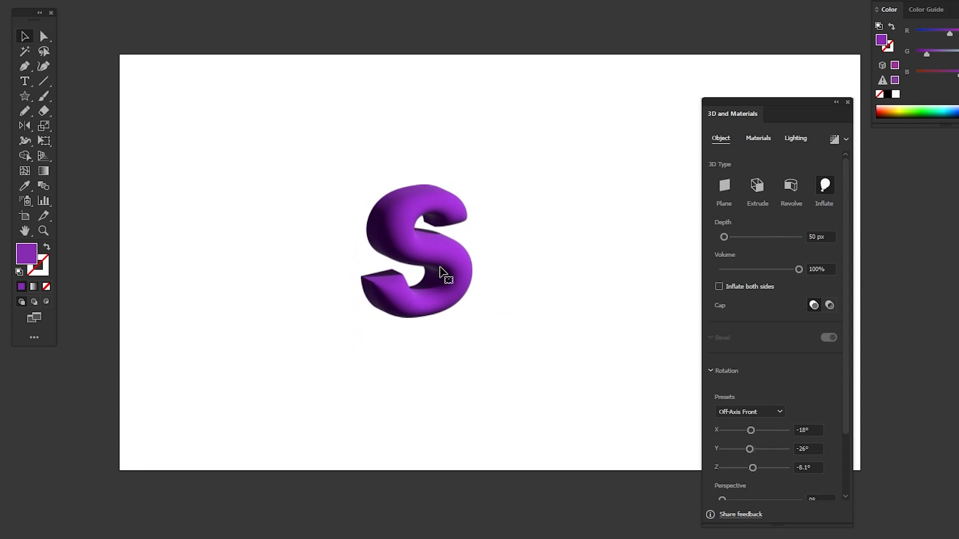
click(440, 269)
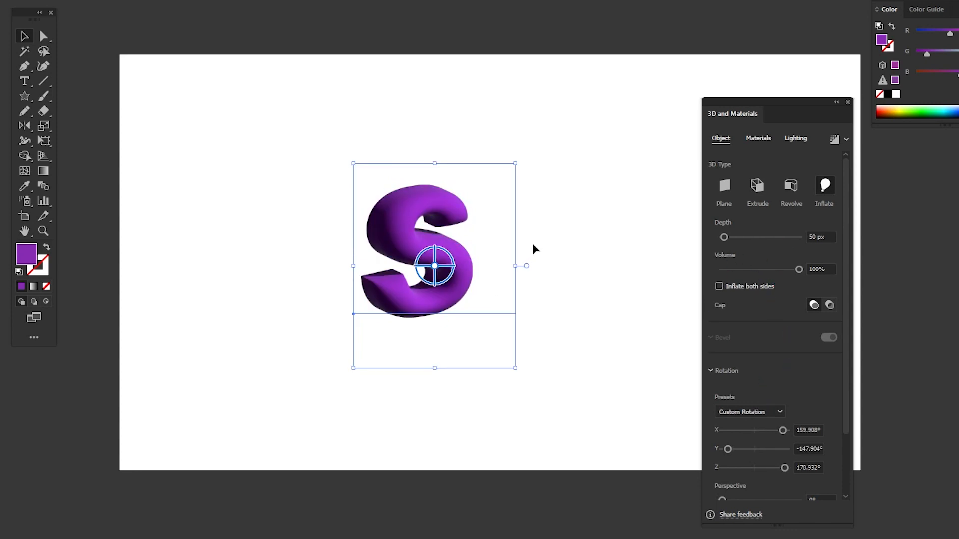
drag(515, 368, 557, 420)
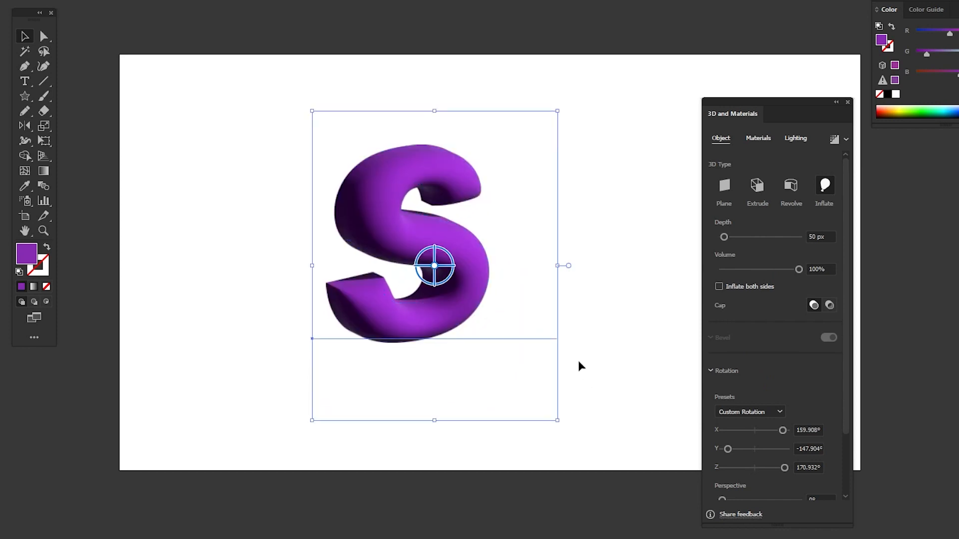
drag(492, 299, 507, 306)
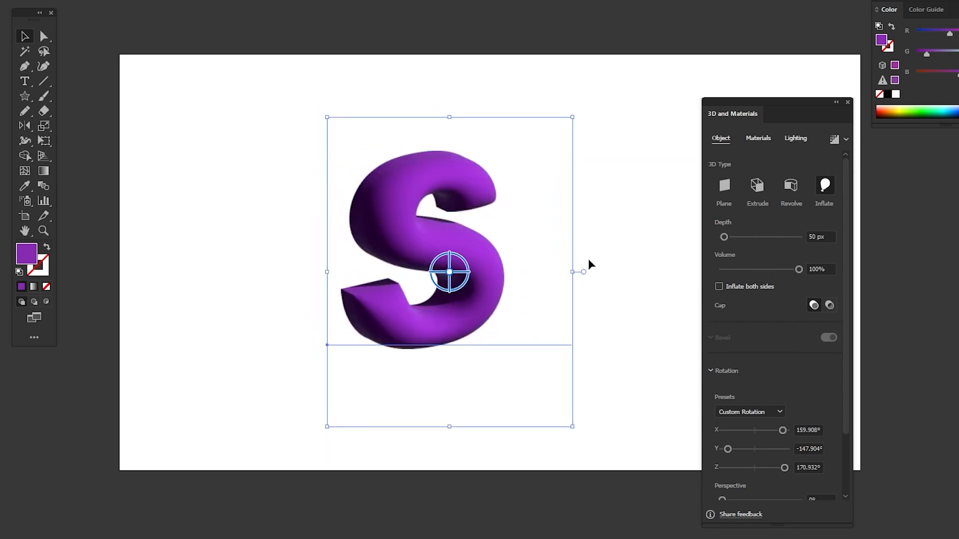
Step: Draw a five-pointed star about 212 px wide near the artboard's upper-left corner and fill it with pale lilac
click(24, 95)
mouse_move(190, 144)
mouse_down()
mouse_move(237, 156)
mouse_move(225, 163)
mouse_up()
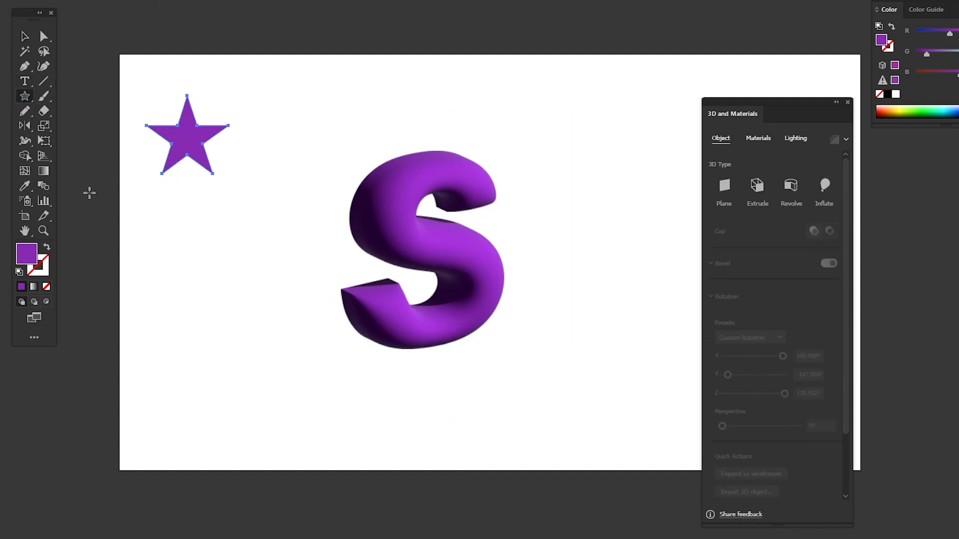
double_click(27, 253)
drag(519, 223, 467, 178)
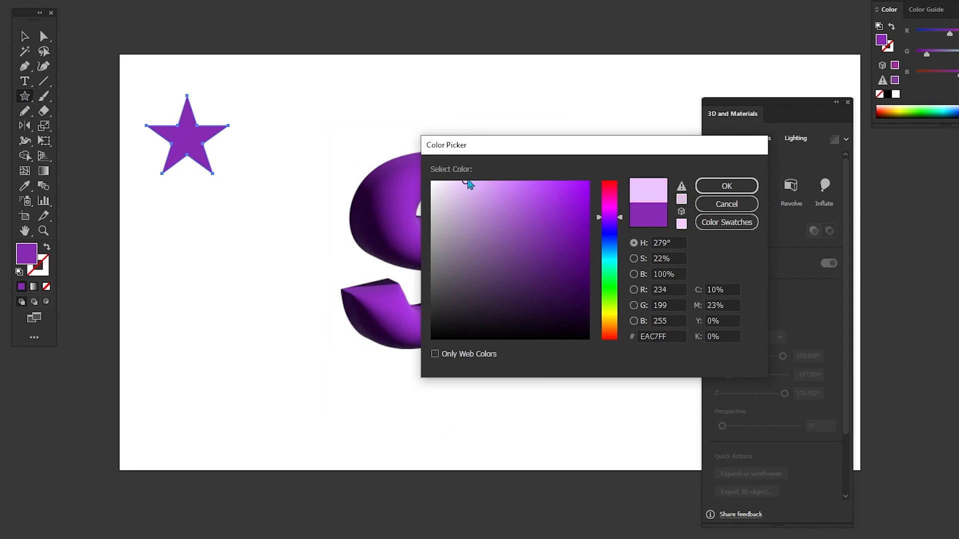
drag(582, 212, 450, 180)
click(727, 185)
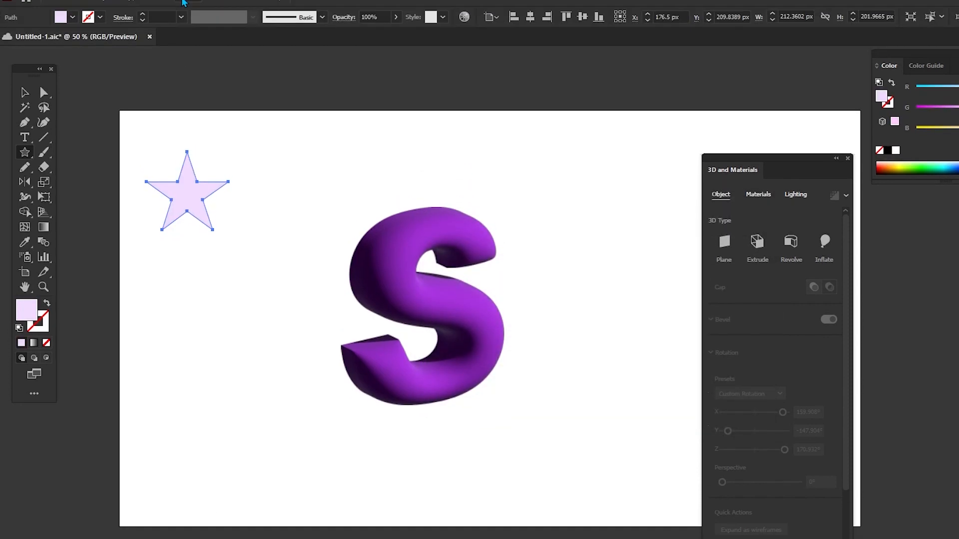
Step: Apply the Pucker & Bloat effect at 75% bloat to the lilac star to form a flower
click(187, 7)
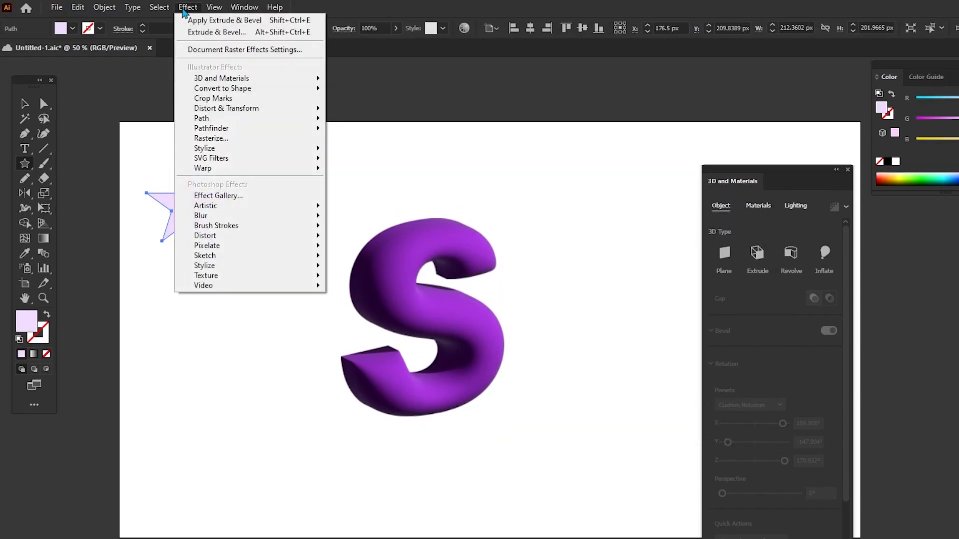
mouse_move(267, 110)
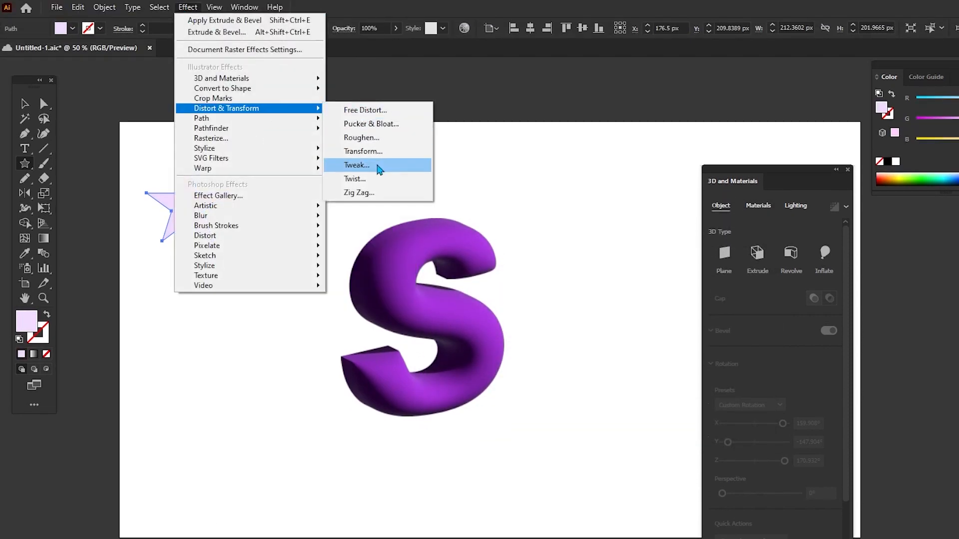
click(372, 123)
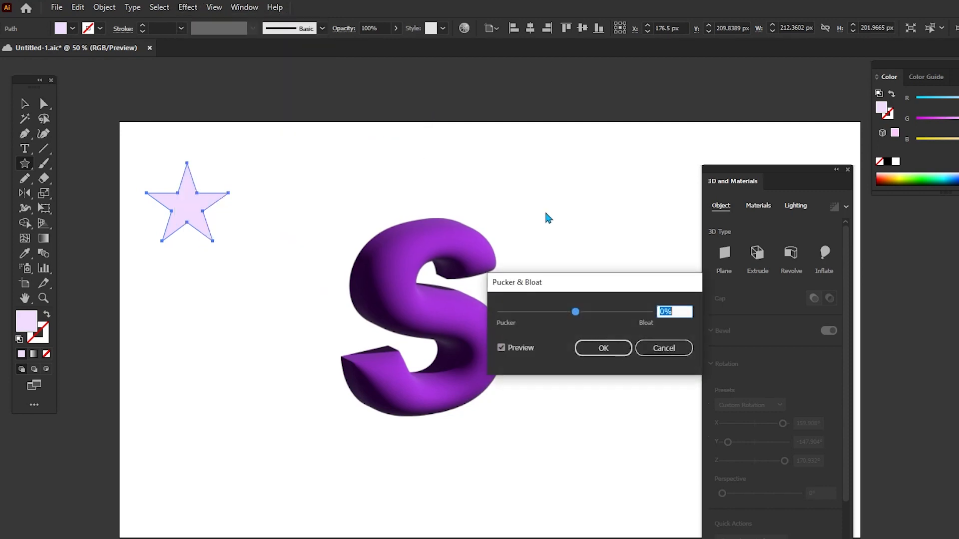
drag(579, 313, 603, 316)
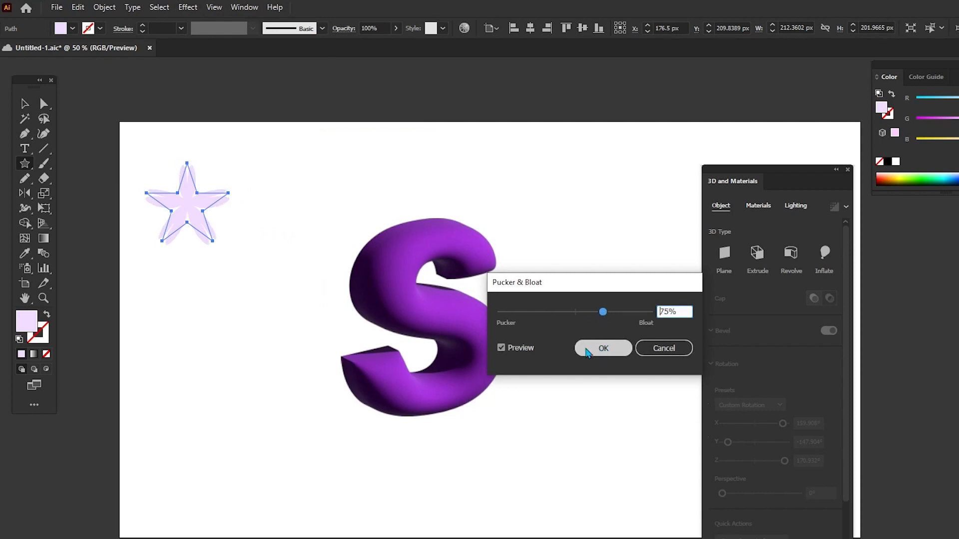
click(594, 350)
Step: Expand the flower's appearance and move it slightly to the right on the artboard
click(104, 7)
click(199, 180)
click(27, 101)
click(173, 143)
drag(188, 206, 242, 199)
click(283, 249)
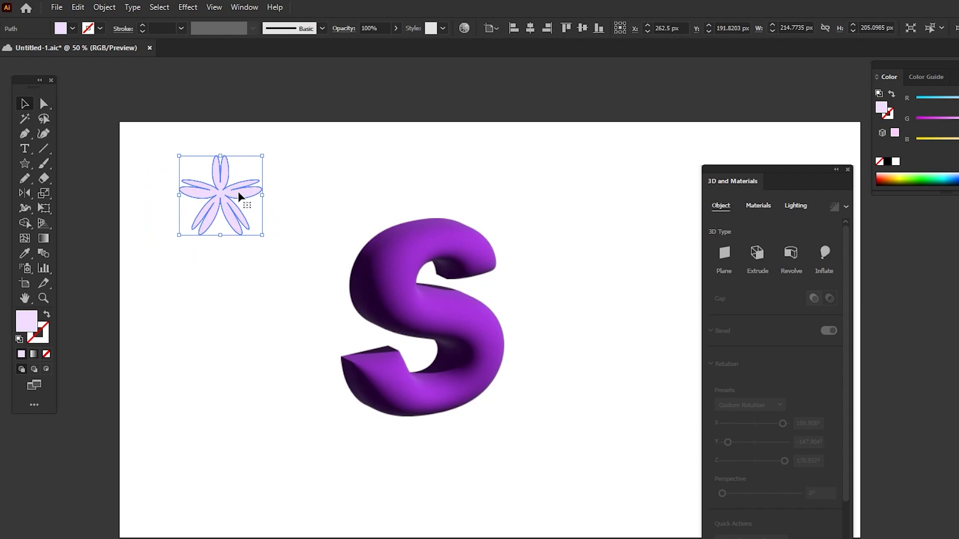
Step: Add the flower to the 3D graphics library, map it onto the upper-left curve of the S and scale it to about 72%
drag(238, 196, 780, 403)
drag(737, 355, 462, 329)
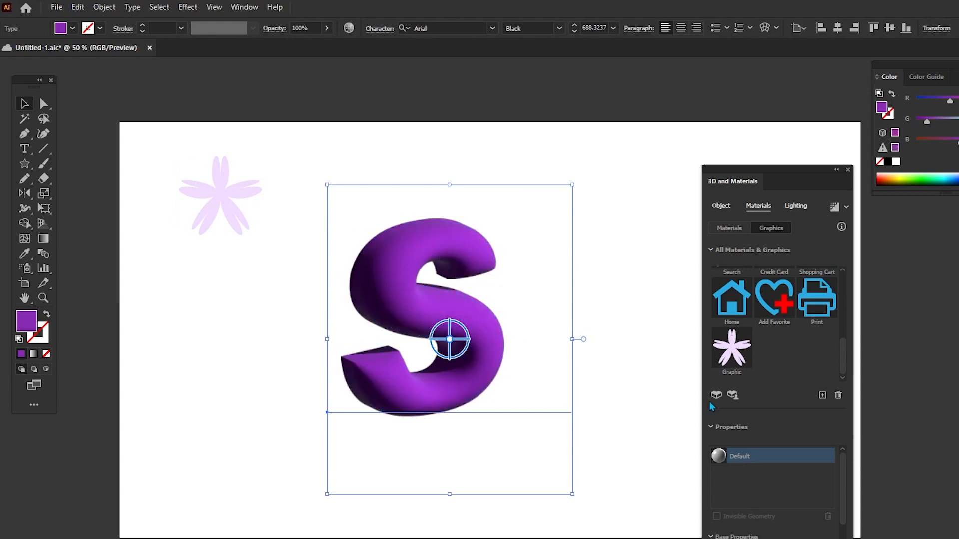
drag(732, 357, 439, 275)
mouse_move(418, 336)
mouse_down()
mouse_move(410, 317)
mouse_move(419, 325)
mouse_up()
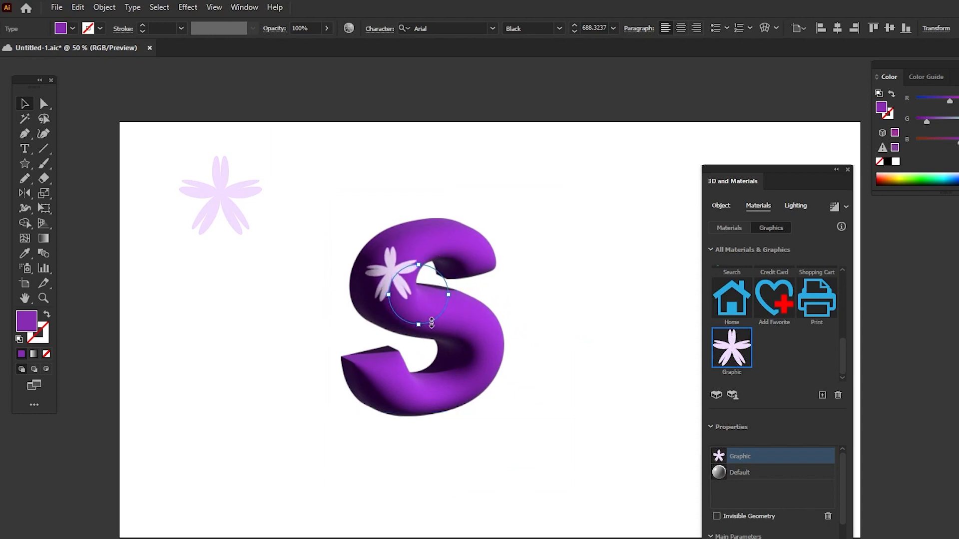
Step: Map a second flower graphic onto the lower-right curve of the S and a smaller third one near its upper tip
click(464, 332)
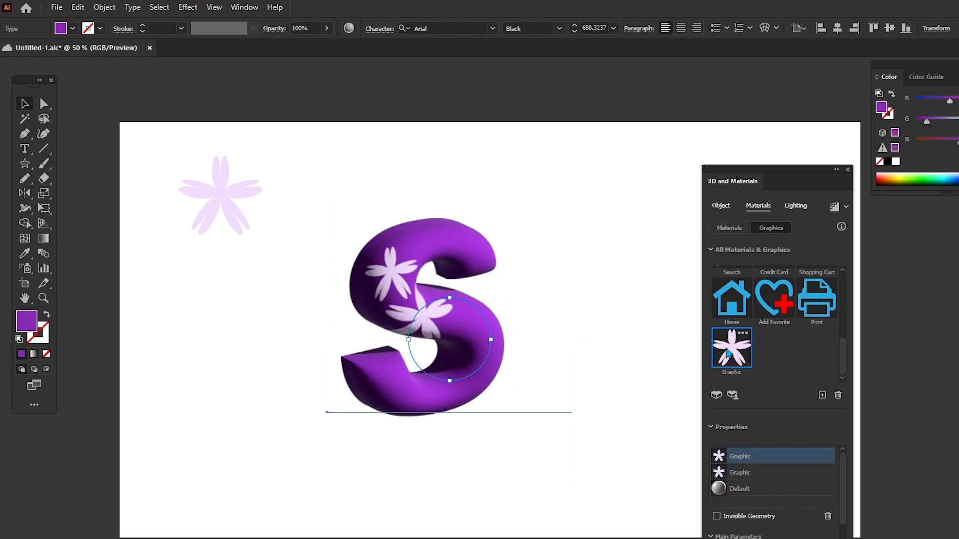
mouse_move(469, 337)
mouse_down()
mouse_move(475, 360)
mouse_move(469, 356)
mouse_up()
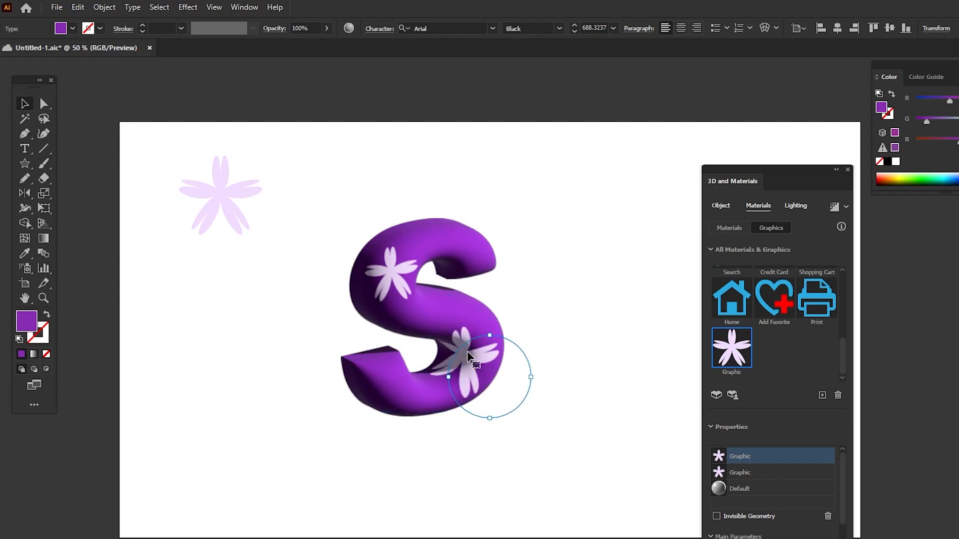
click(732, 350)
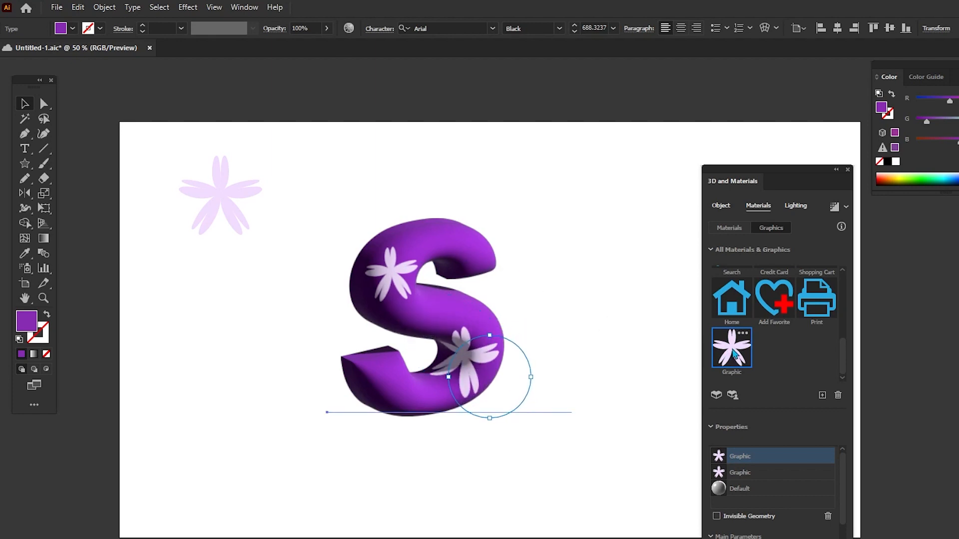
drag(435, 322, 470, 249)
mouse_move(525, 267)
mouse_down()
mouse_move(471, 256)
mouse_move(509, 272)
mouse_up()
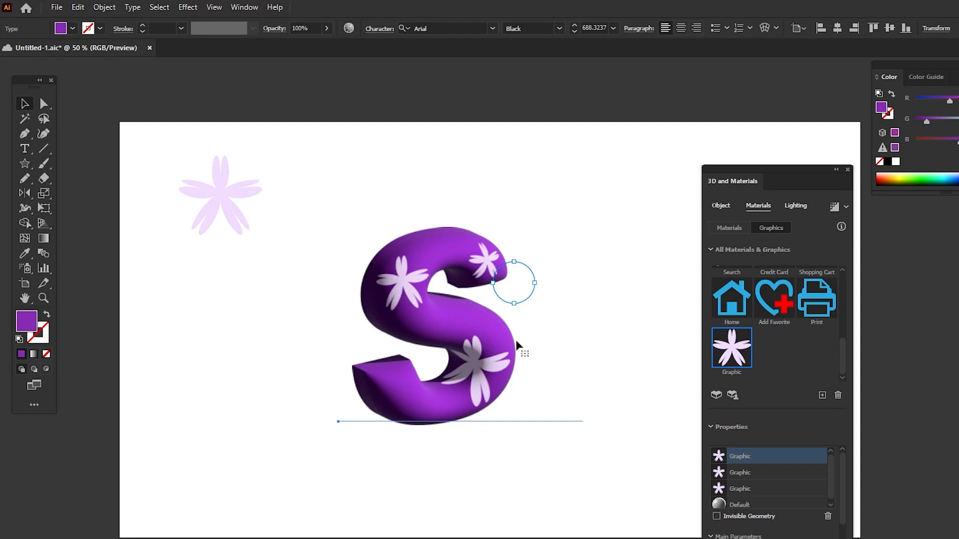
Step: Select the earlier flower graphics on the S in turn and examine their main parameters
click(741, 474)
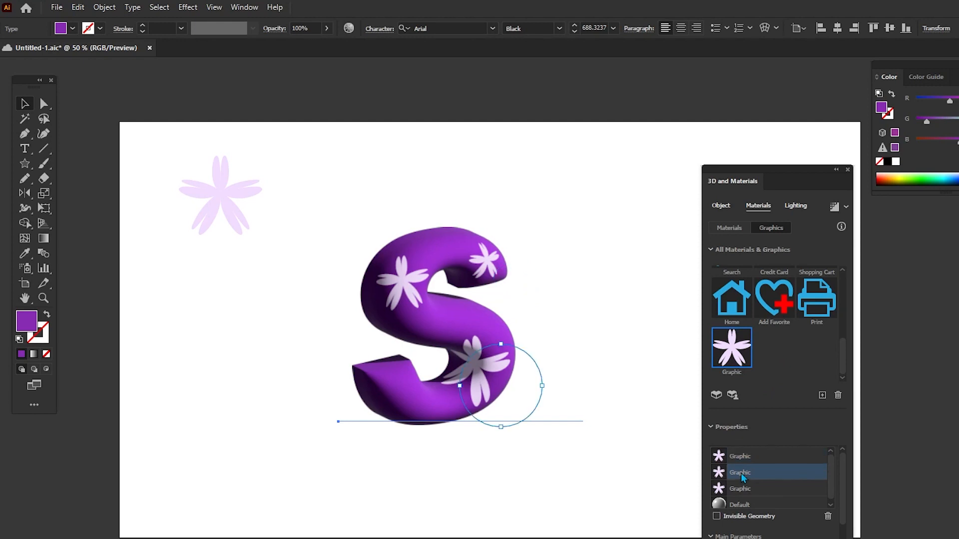
click(749, 489)
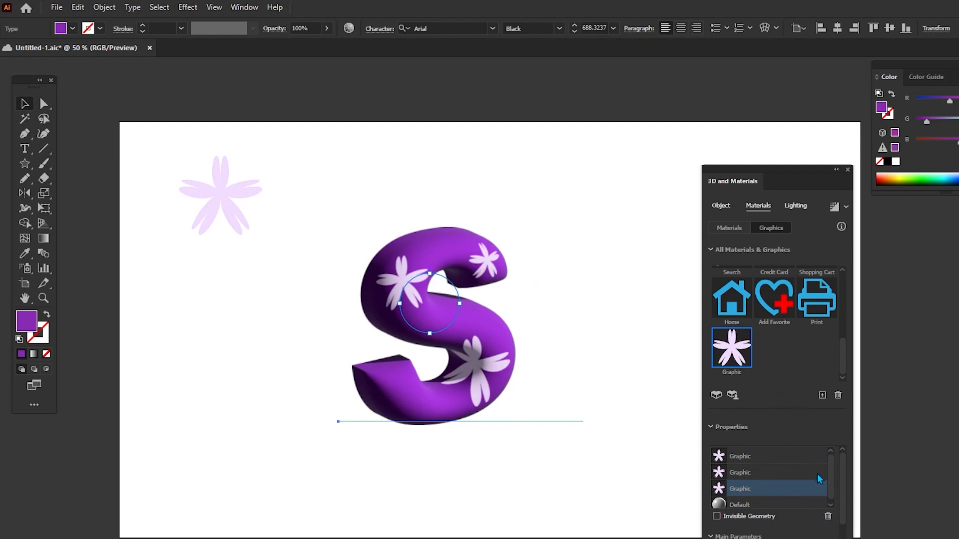
scroll(819, 479, down, 2)
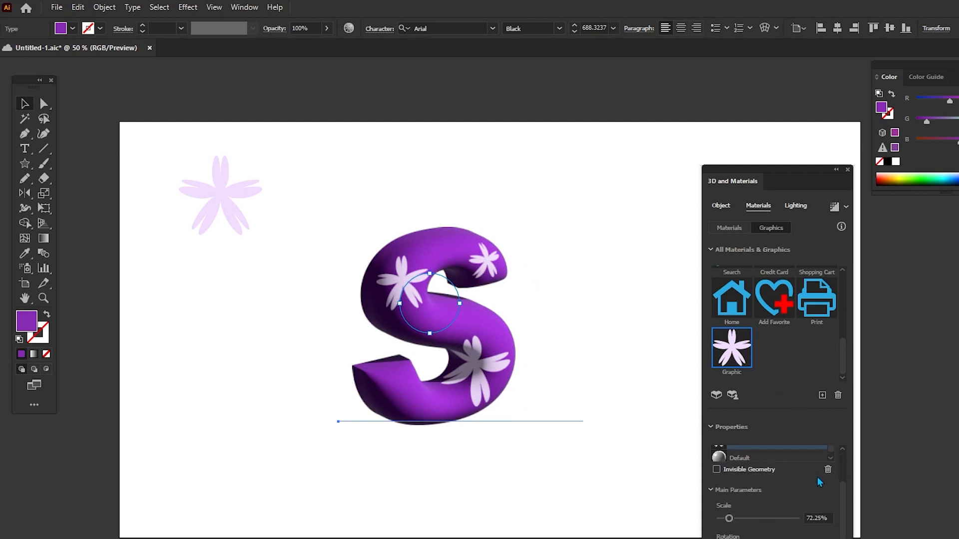
Step: Send the flower-patterned 3D S to Asset Export with the Export 3D object quick action
click(721, 207)
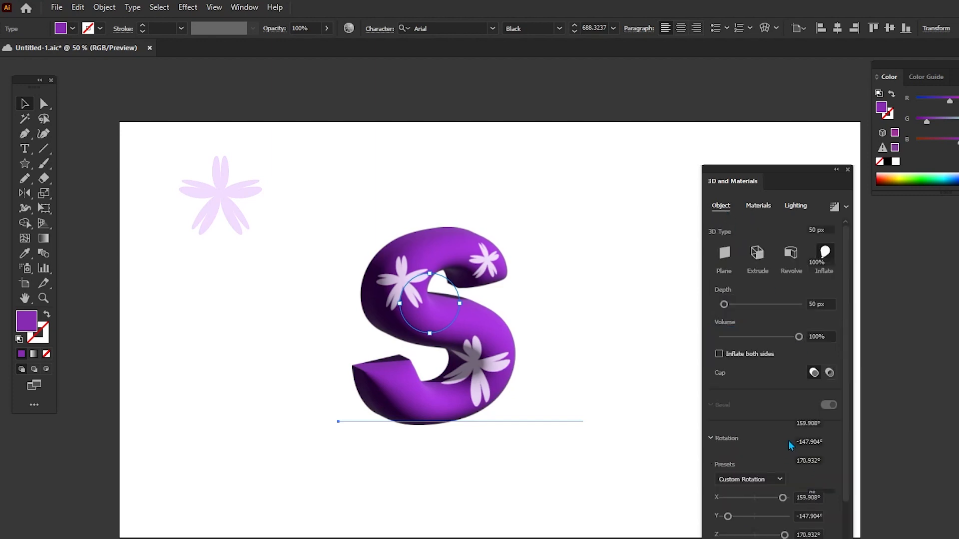
scroll(791, 445, down, 3)
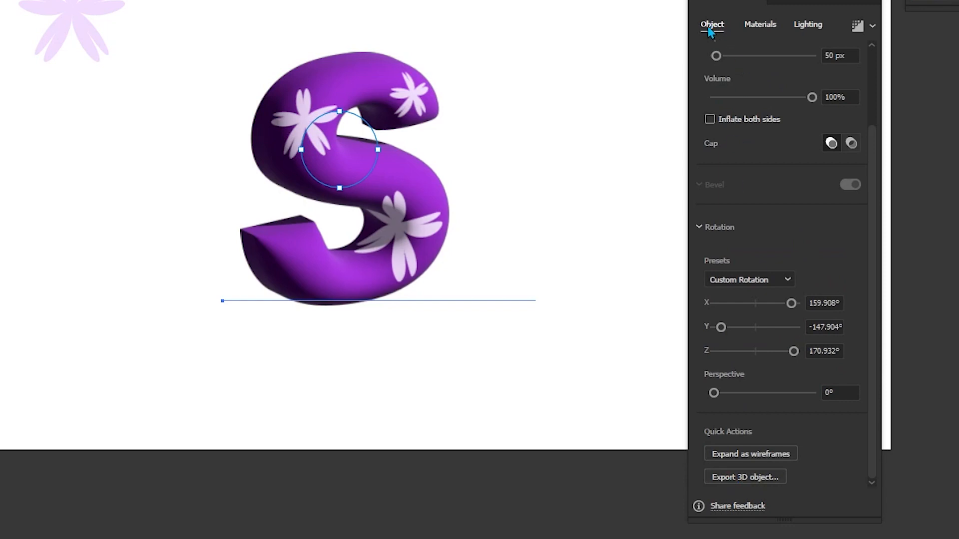
click(745, 478)
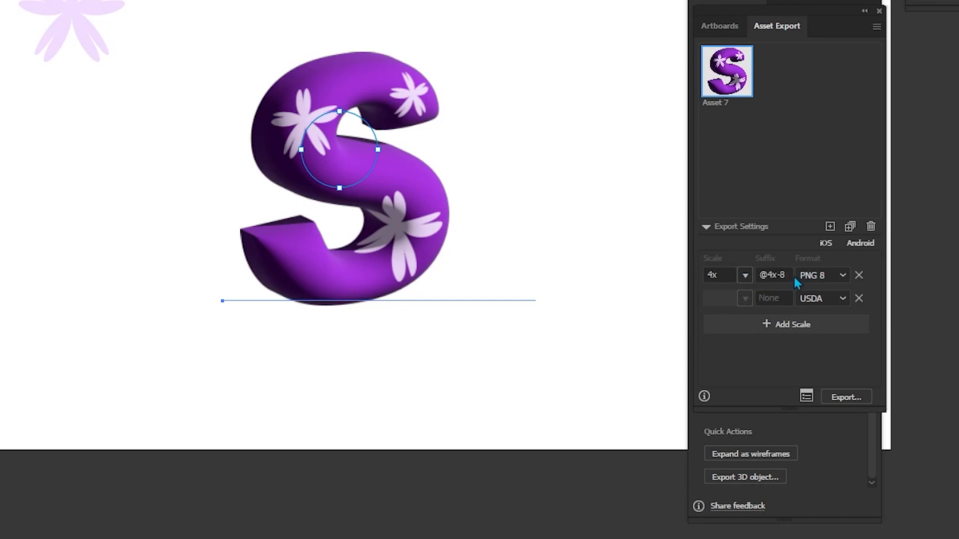
Step: Check the format and scale options of the first export entry, keep it at 4x PNG 8, and remove the USDA entry
click(840, 284)
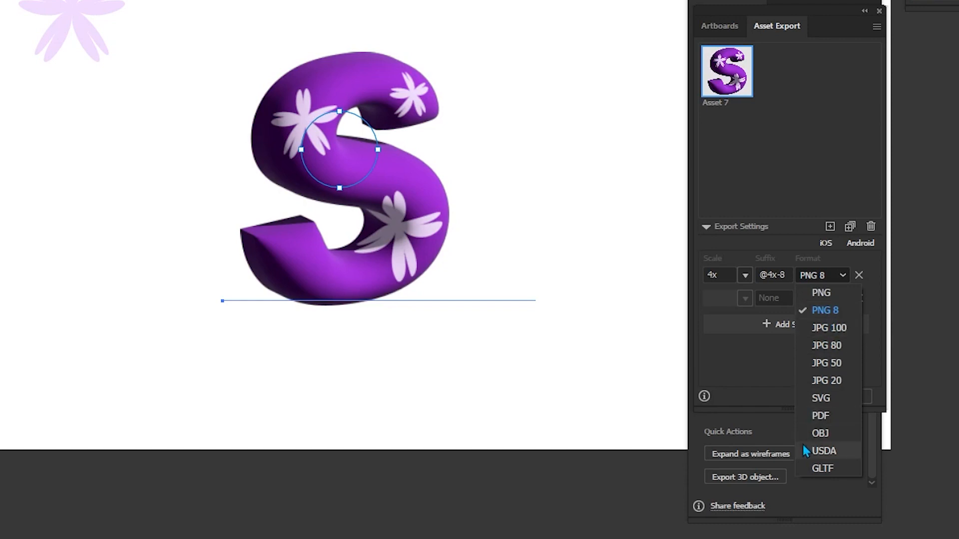
click(745, 276)
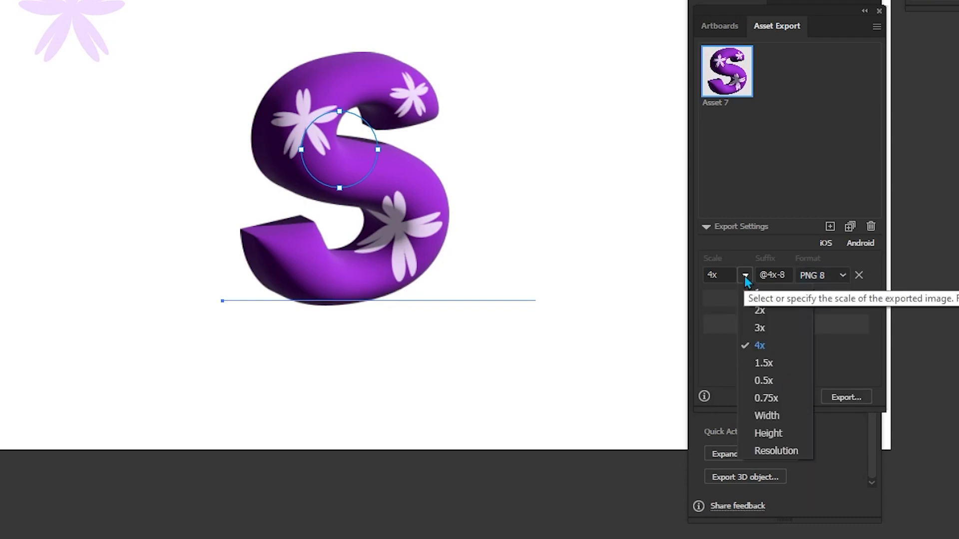
click(758, 347)
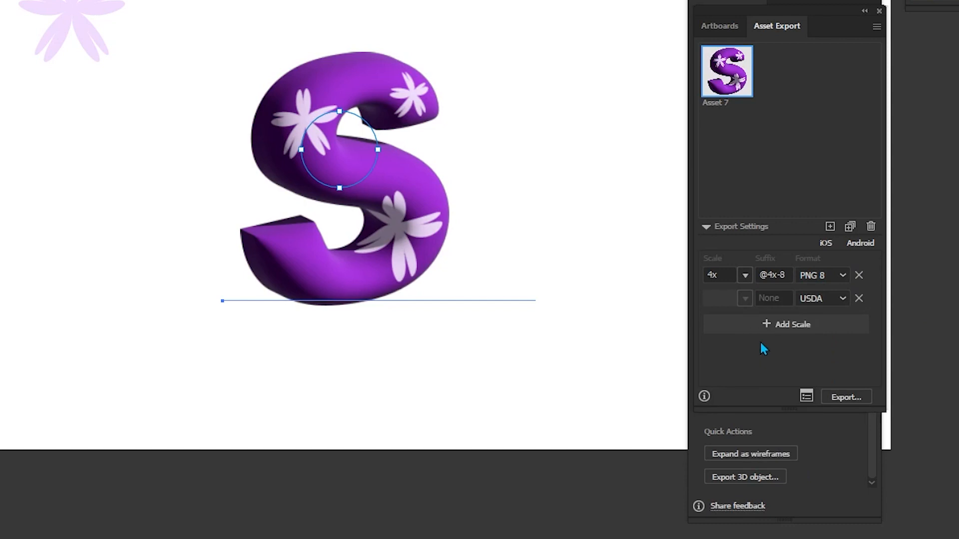
click(859, 299)
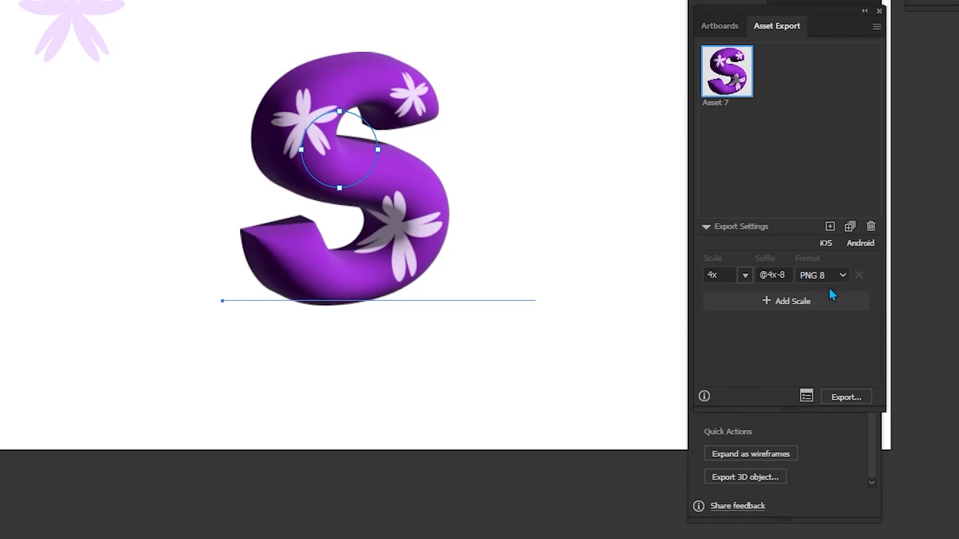
Step: Add a second export scale of 3x in JPG 100 format and export the S asset to the Desktop folder
click(792, 307)
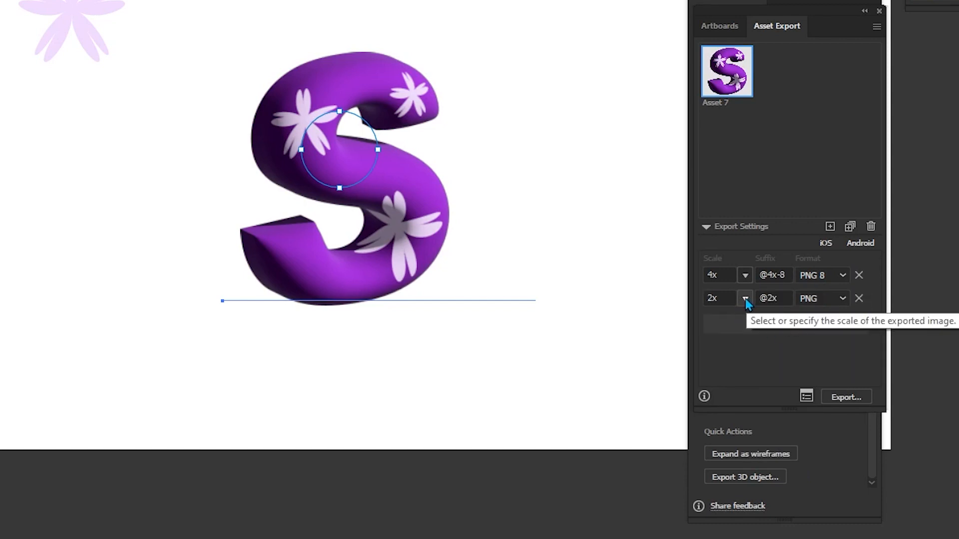
click(841, 299)
key(Escape)
click(744, 298)
click(755, 349)
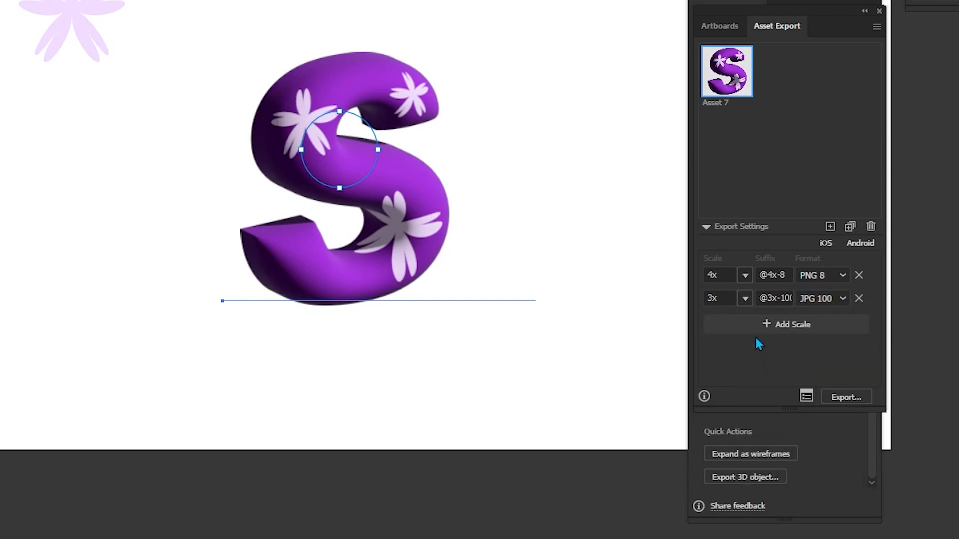
click(841, 397)
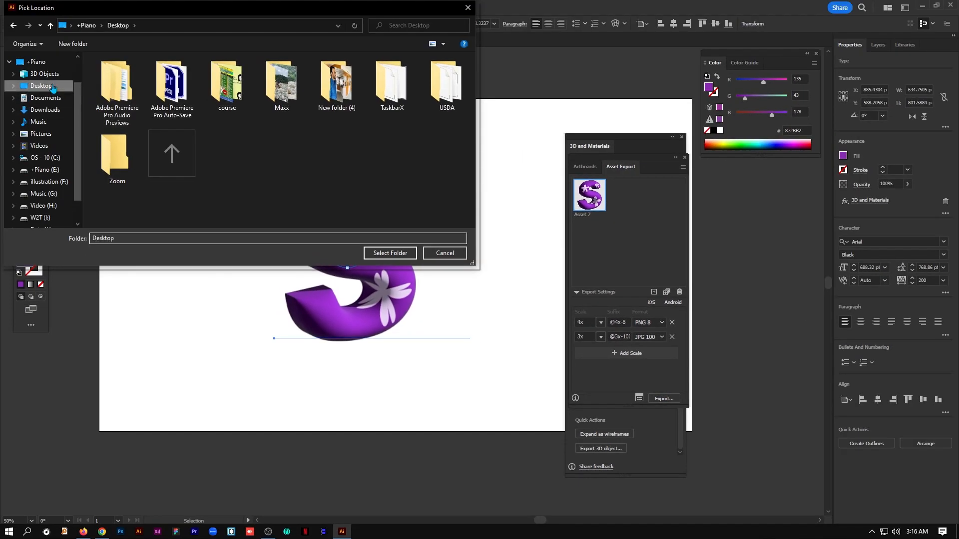
click(392, 255)
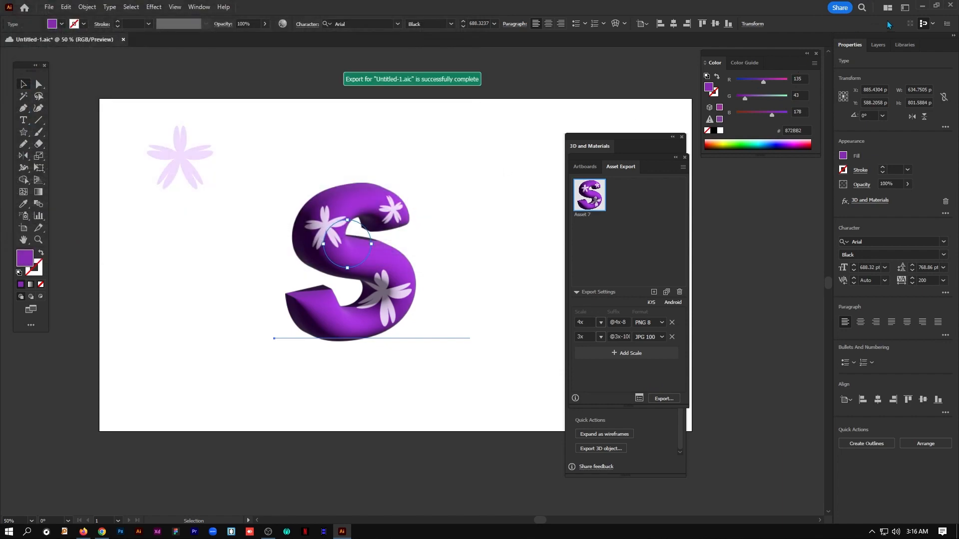
Step: Minimize the open windows and move the exported 3x and 4x folders to an empty area of the desktop
click(920, 6)
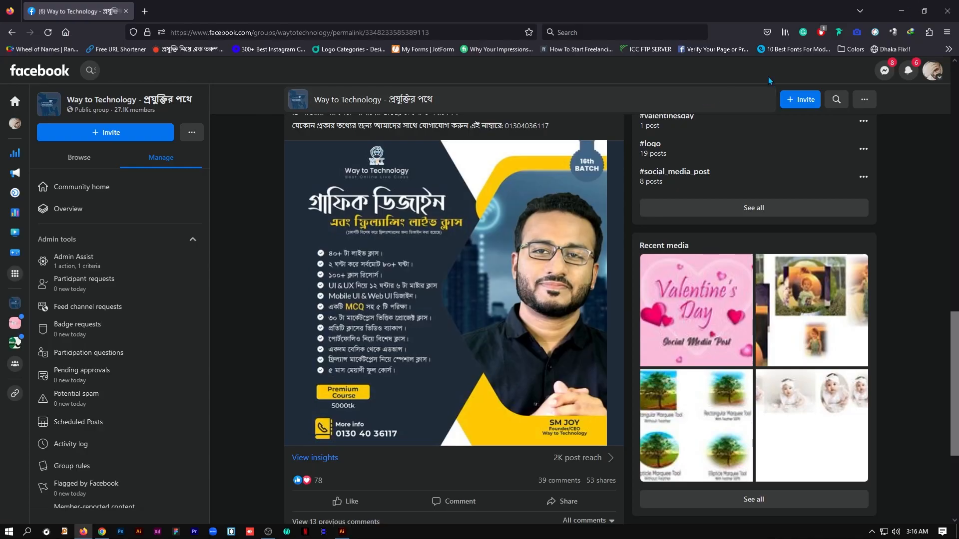
click(898, 19)
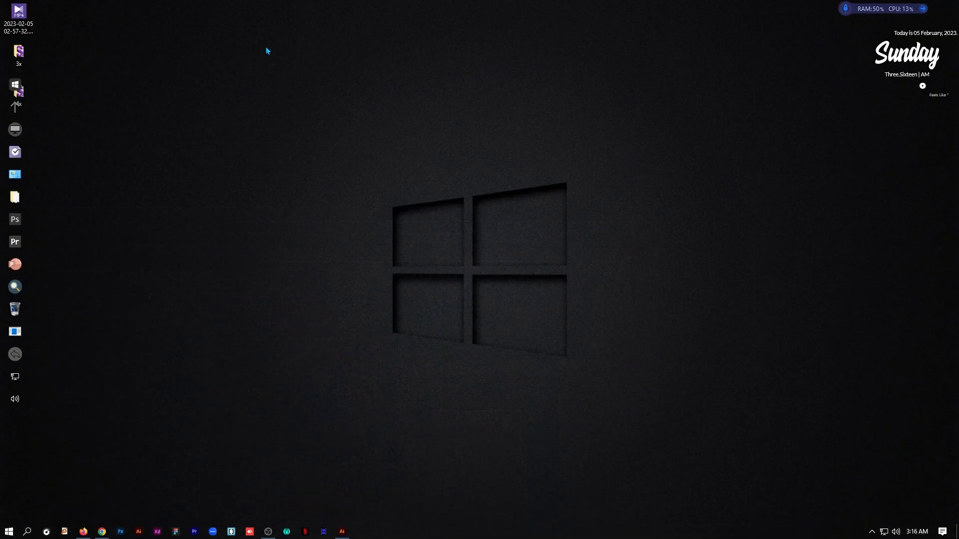
drag(18, 52, 284, 94)
drag(20, 94, 369, 174)
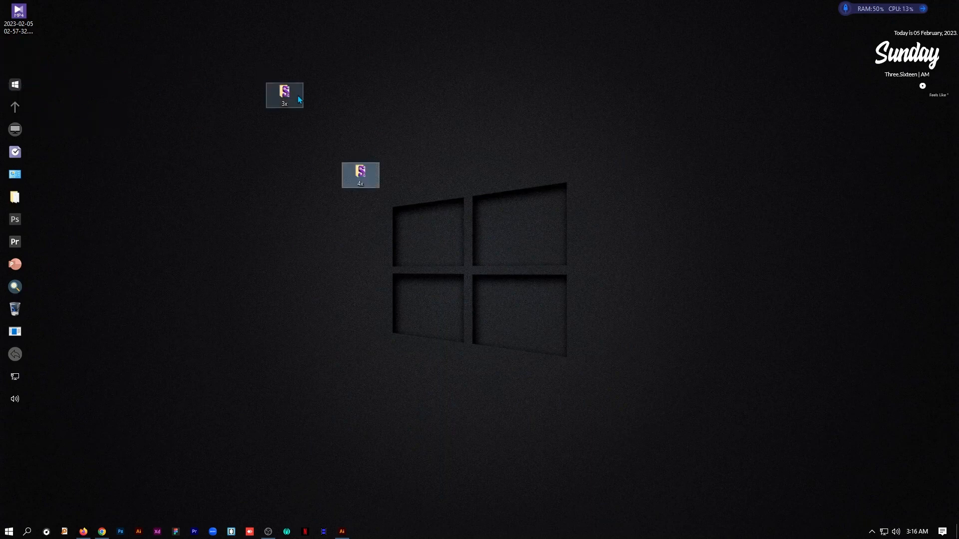
Step: Inspect the exported PNG of the S in the 4x folder, then close the image and folder
double_click(361, 173)
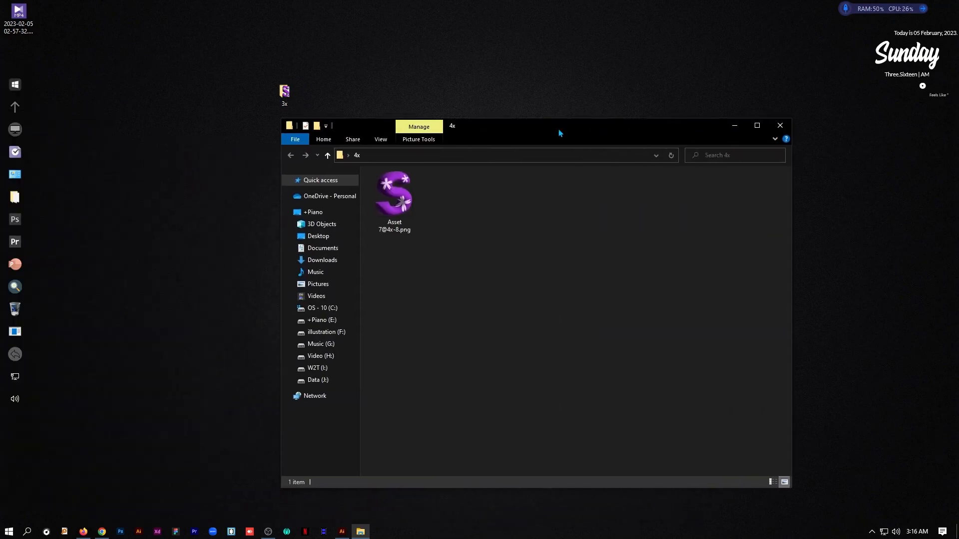
double_click(400, 192)
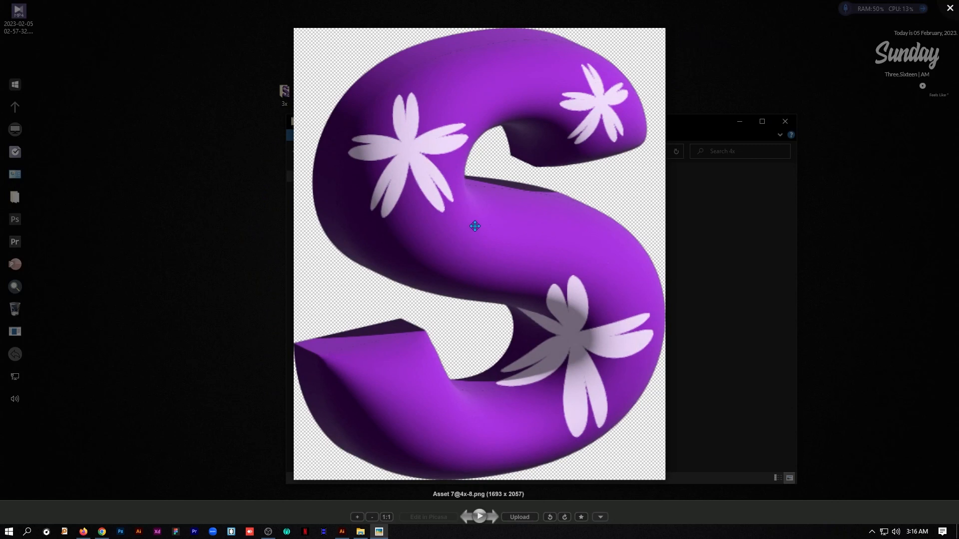
click(736, 145)
click(785, 121)
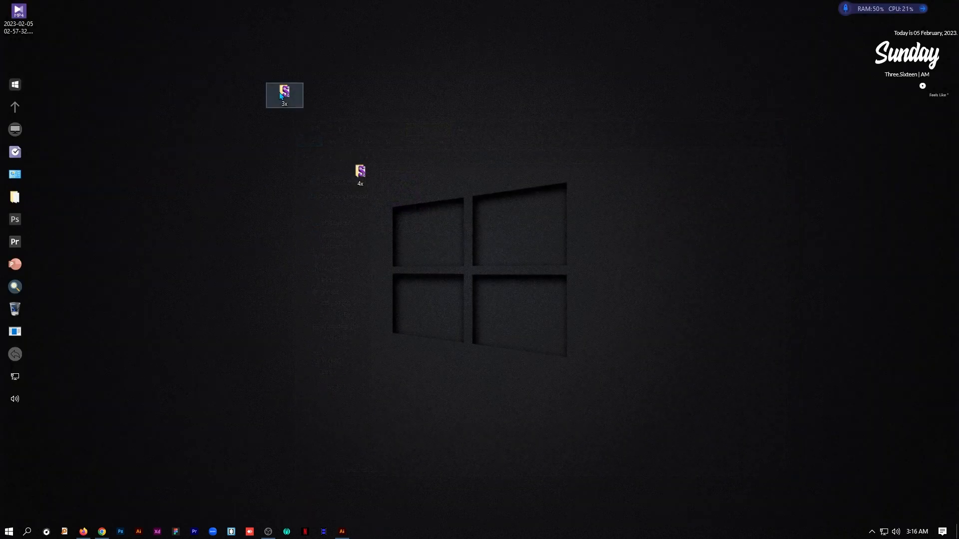
Step: Inspect the exported JPG of the S in the 3x folder, then close the image
double_click(284, 91)
double_click(399, 194)
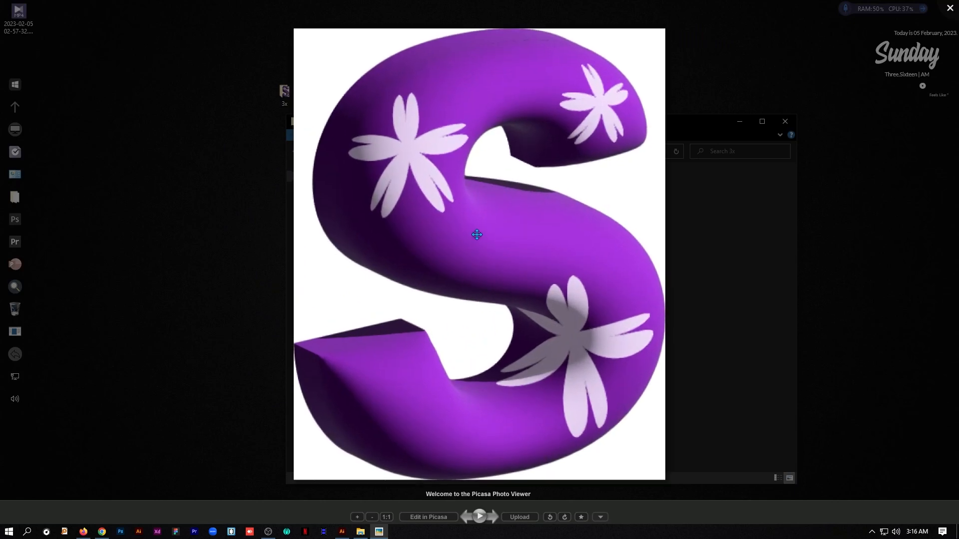
key(Escape)
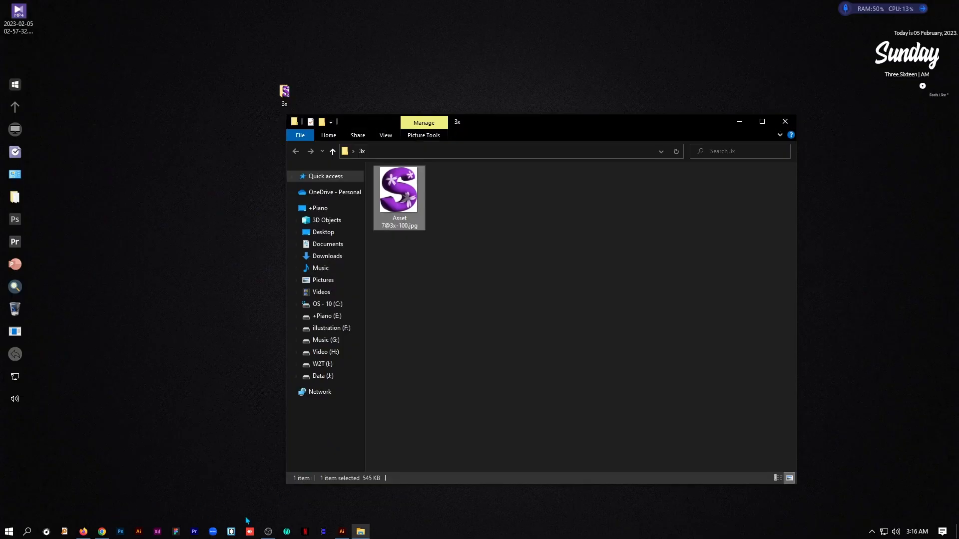
Step: Switch back to Illustrator and examine the Invite to edit sharing options and their link access settings
click(342, 531)
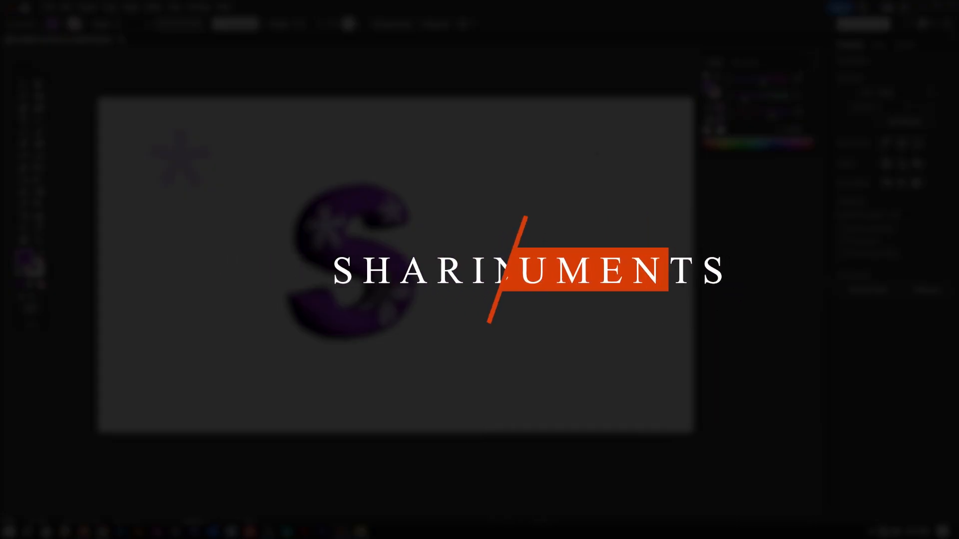
click(840, 9)
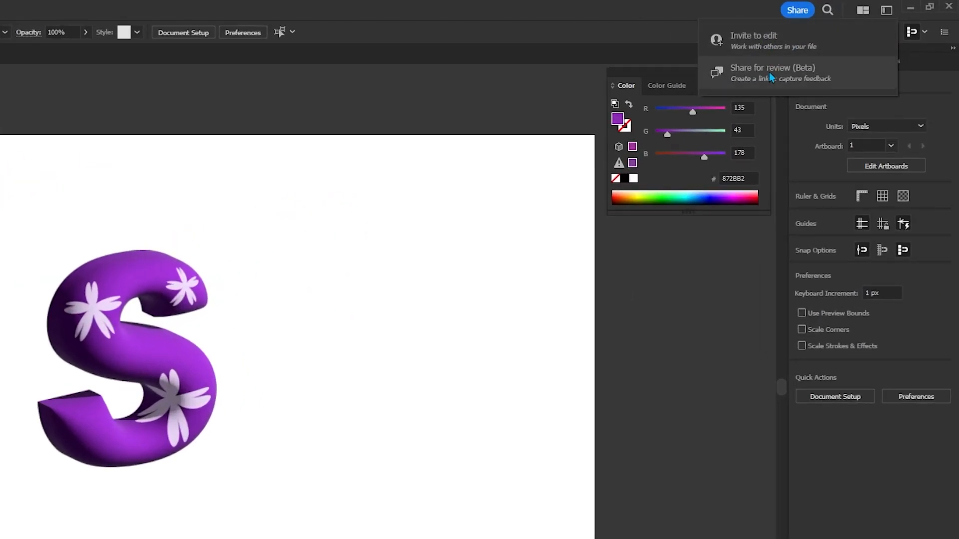
click(763, 44)
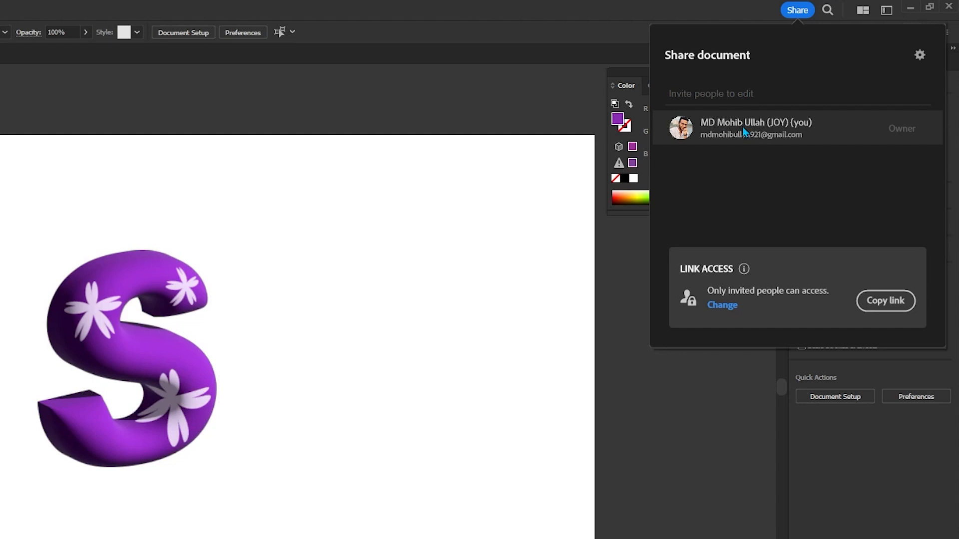
click(727, 94)
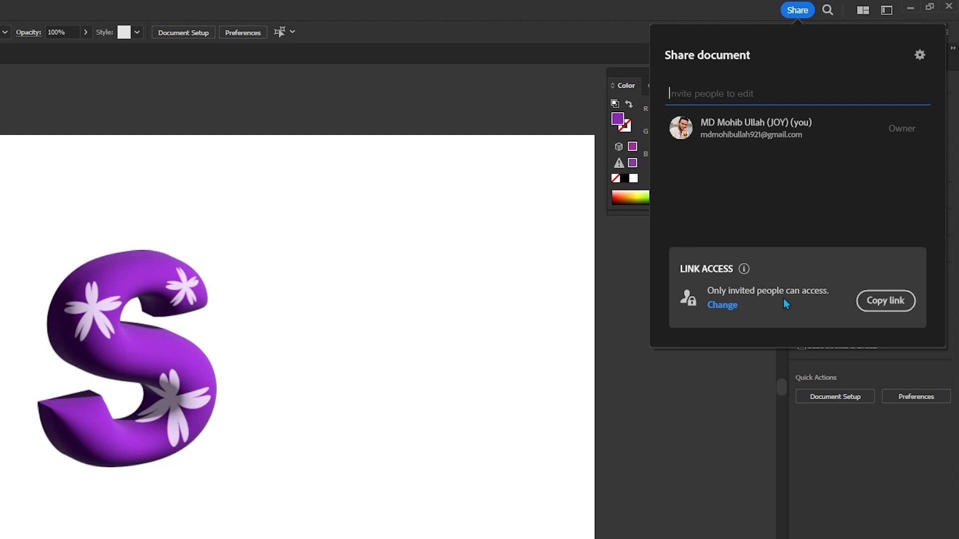
click(723, 305)
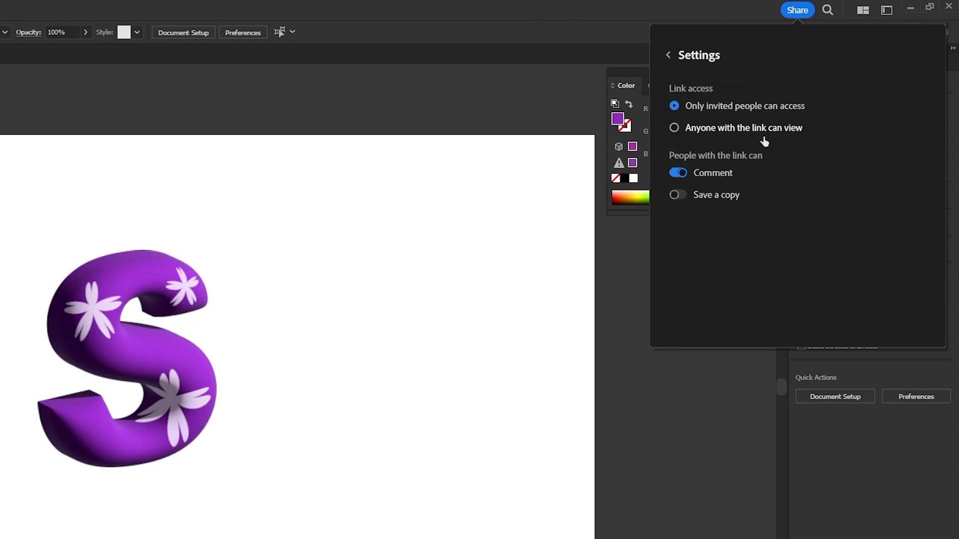
click(668, 56)
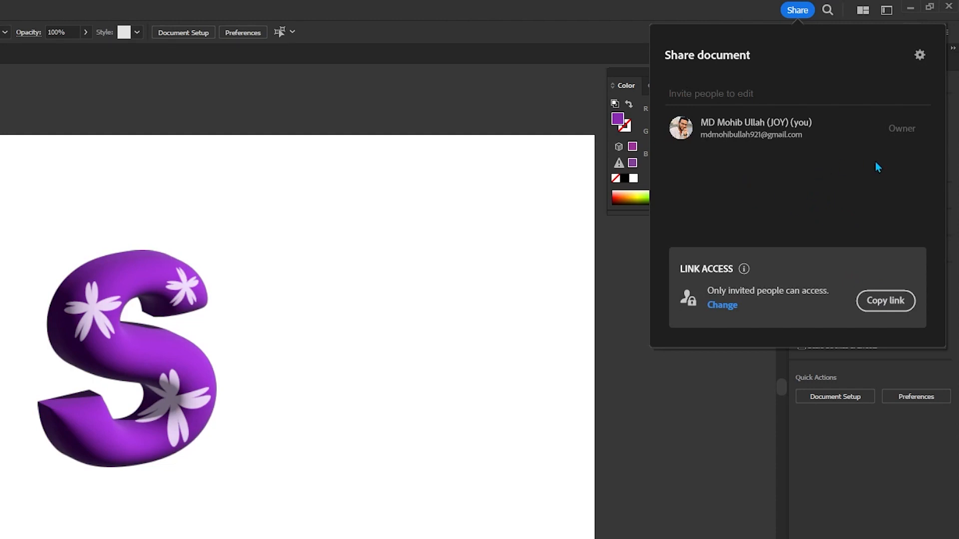
Step: Open Share for review (Beta), keep access as Anyone with the link can comment, and copy the review link
click(791, 11)
click(791, 11)
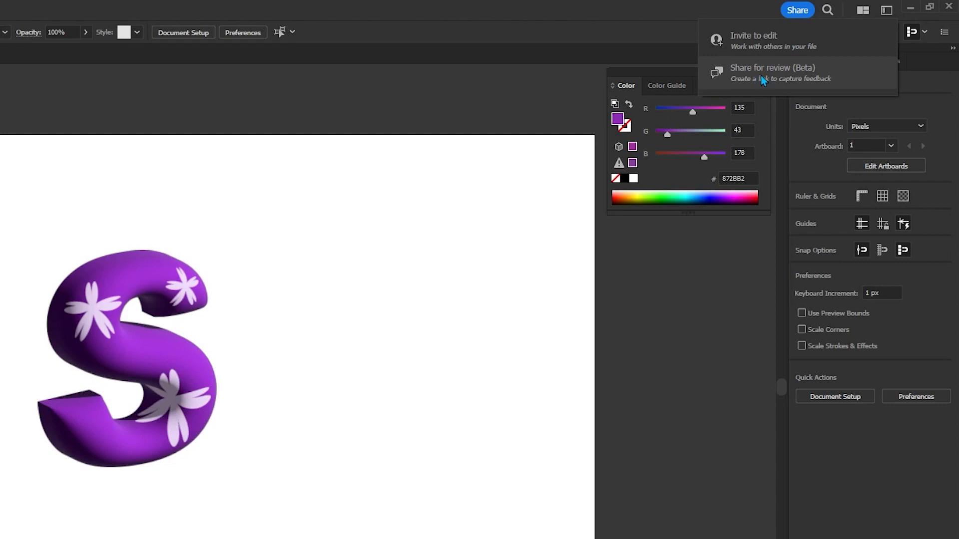
click(761, 80)
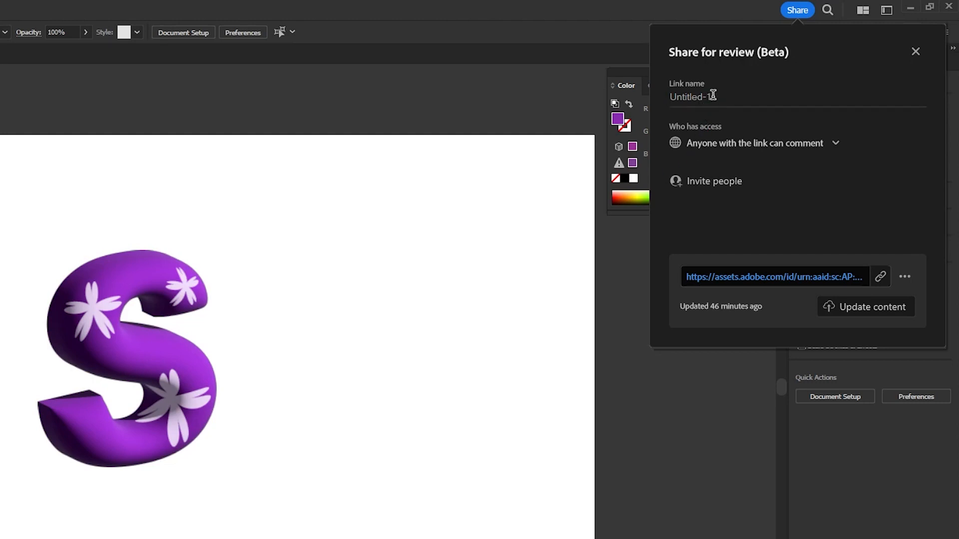
click(831, 148)
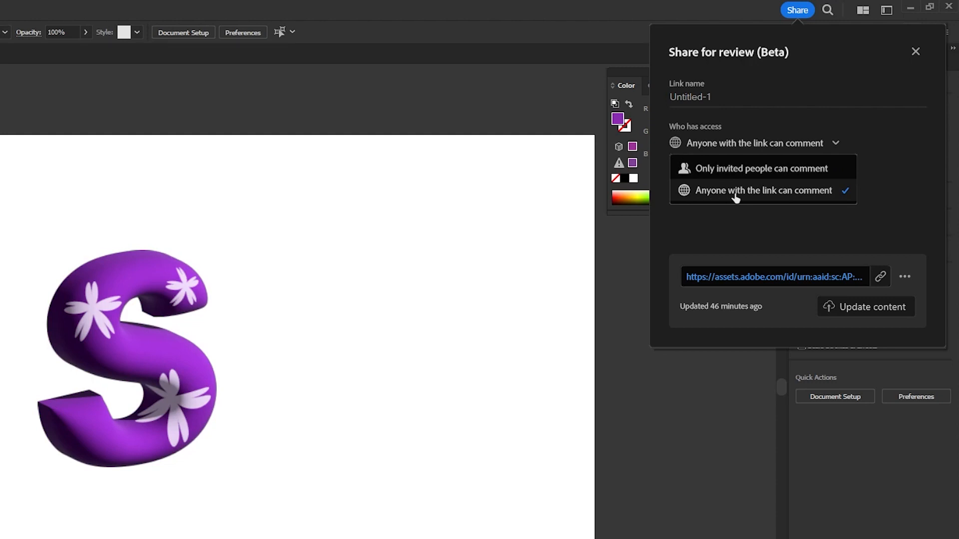
click(779, 195)
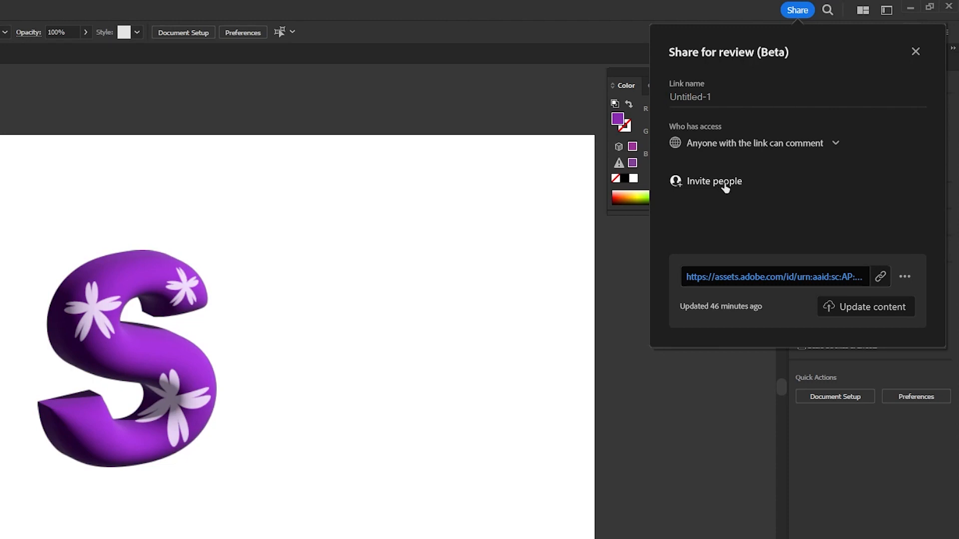
click(880, 277)
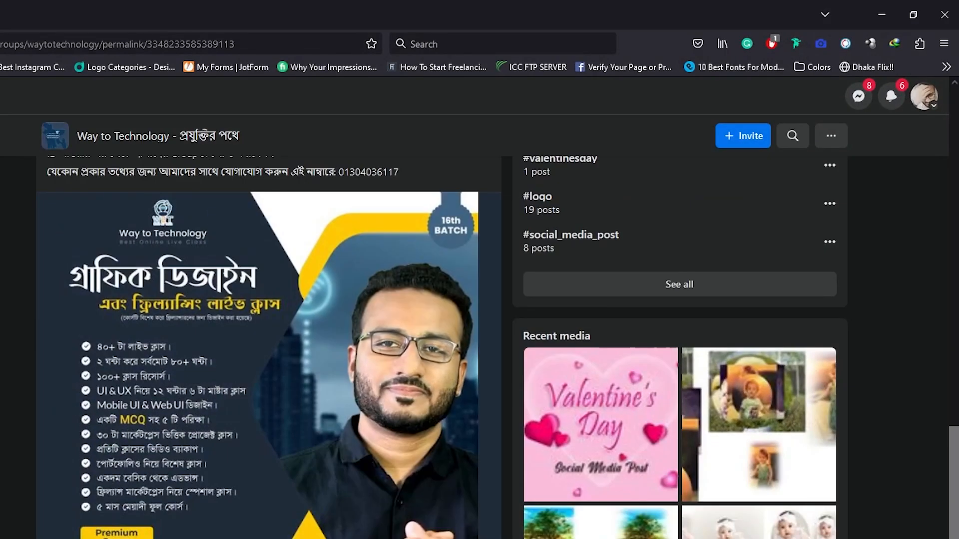
Step: Switch to Firefox and open the copied review link in a new tab
key(ctrl+t)
key(ctrl+v)
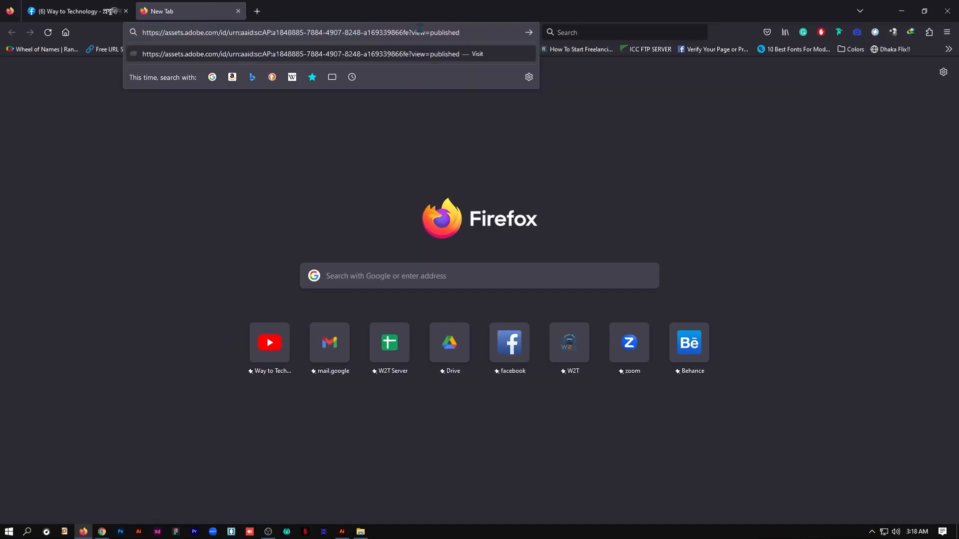
key(Return)
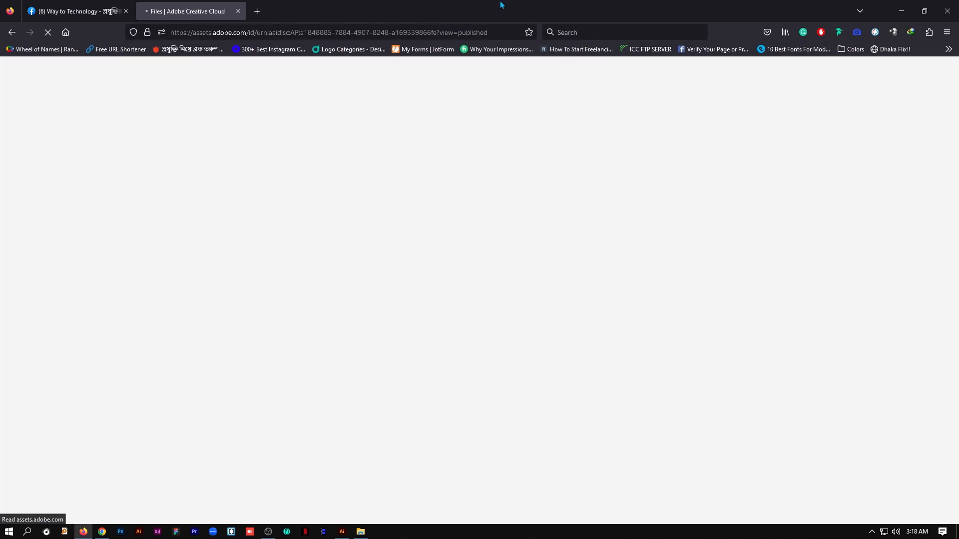